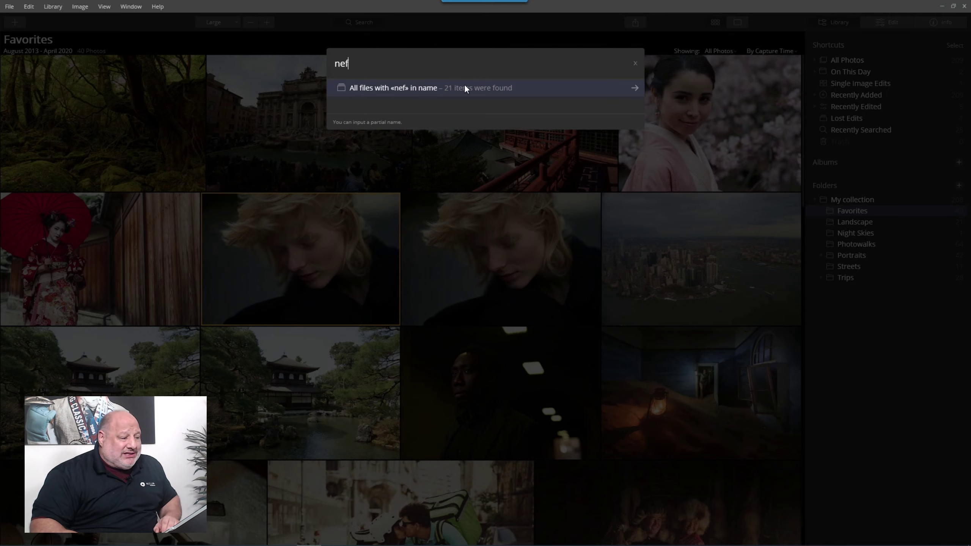
Step: Show all files with "nef" in the name and open the Luxembourg river and bridge photo for editing
{"action": "left_click", "coordinate": [465, 88]}
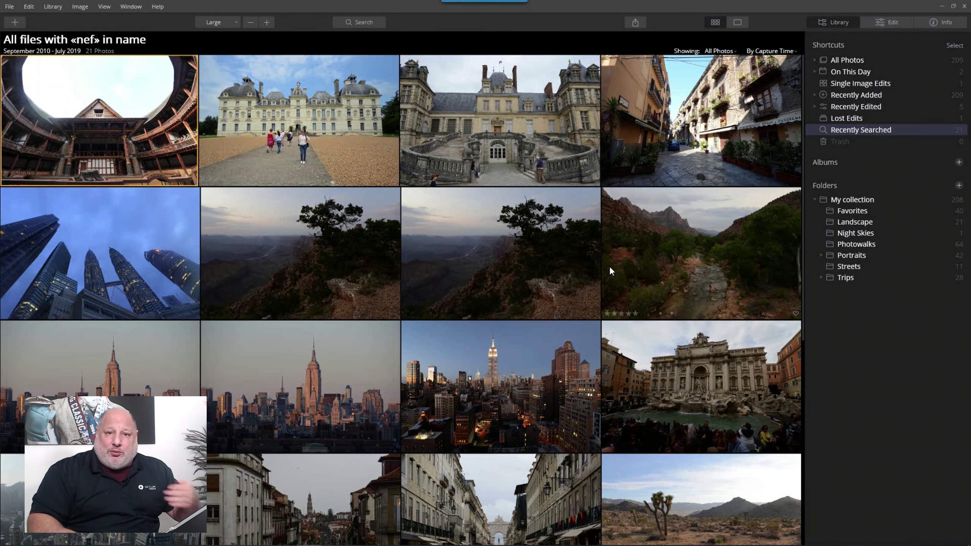
{"action": "scroll", "coordinate": [601, 263], "scroll_direction": "down", "scroll_amount": 6}
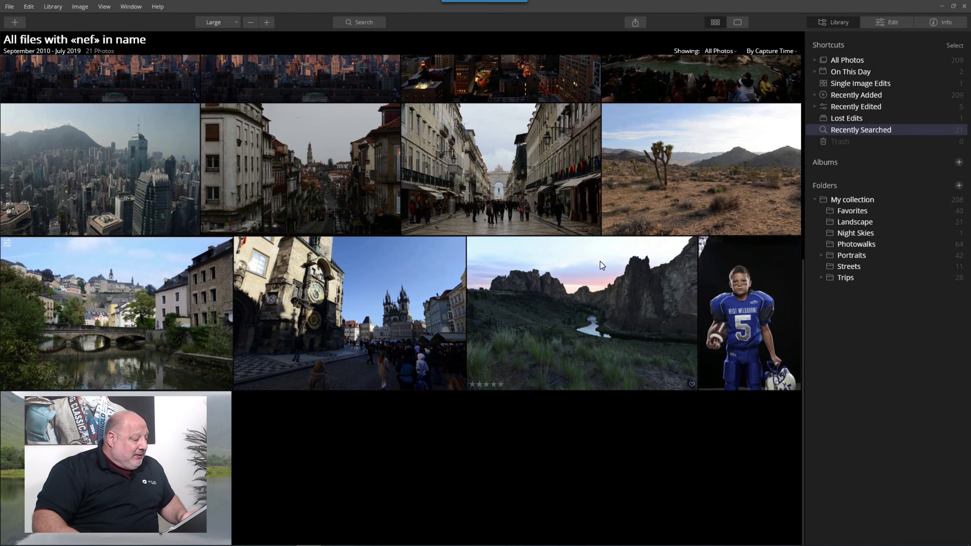
{"action": "left_click", "coordinate": [146, 309]}
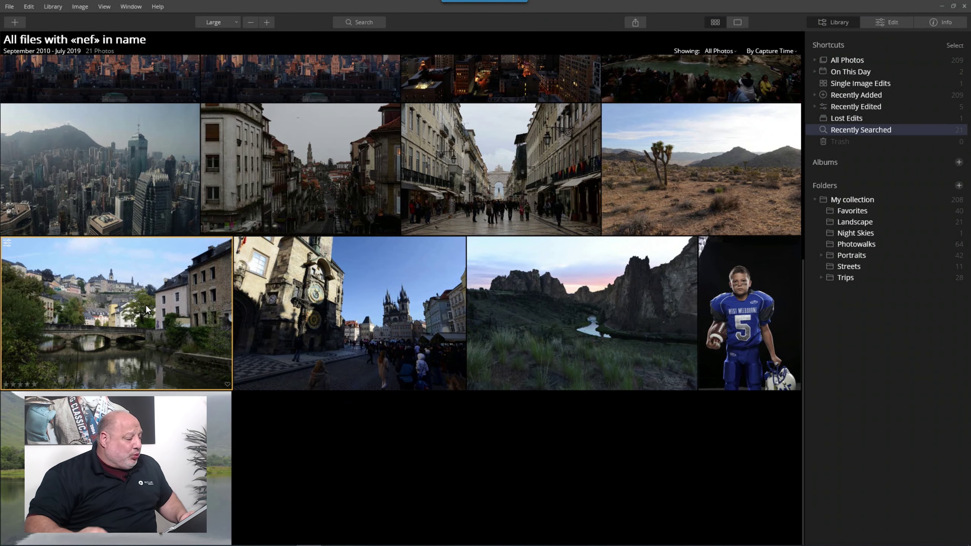
{"action": "left_click", "coordinate": [887, 19]}
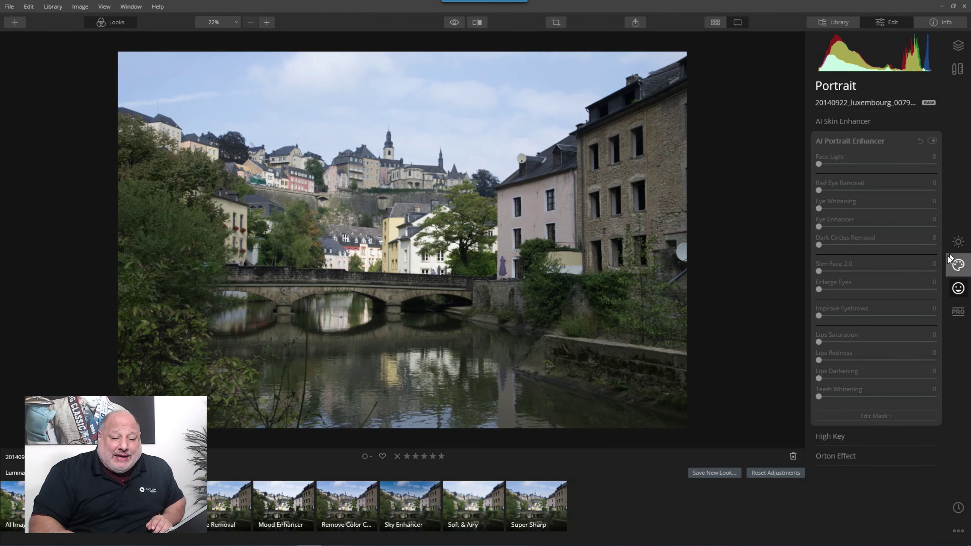
Step: Open the Light tool in the Essentials group and examine the raw profiles offered for the Luxembourg photo
{"action": "left_click", "coordinate": [958, 242]}
{"action": "left_click", "coordinate": [824, 121]}
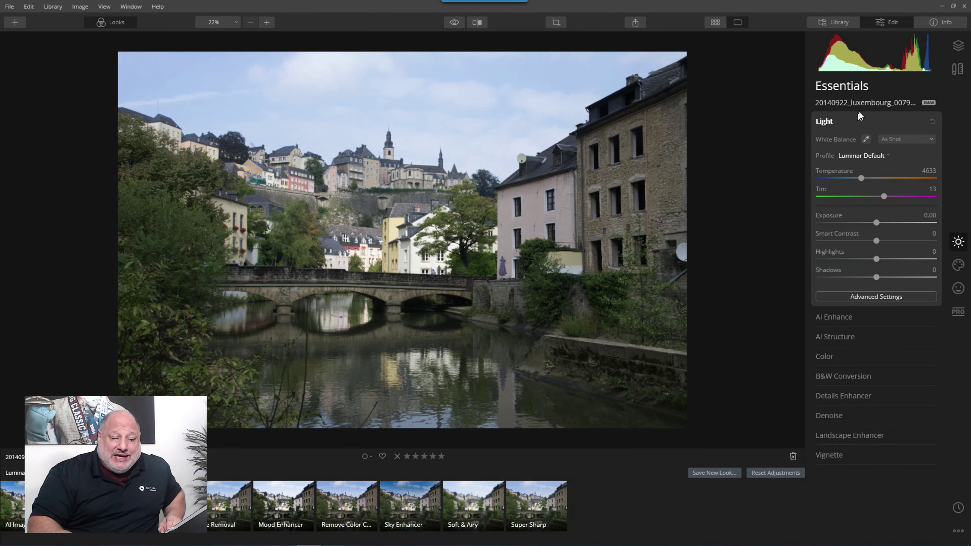
{"action": "left_click", "coordinate": [865, 156]}
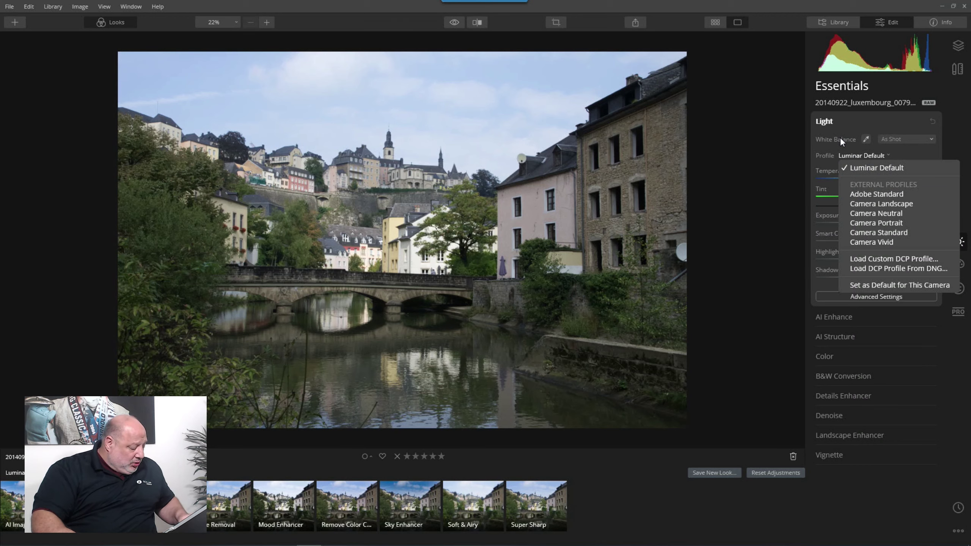
{"action": "key", "text": "alt+Tab"}
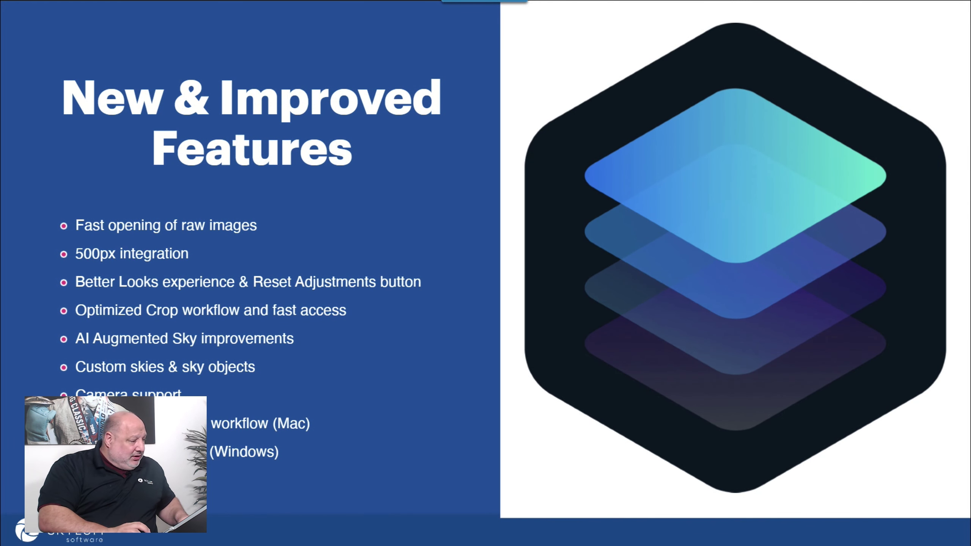
{"action": "key", "text": "Right"}
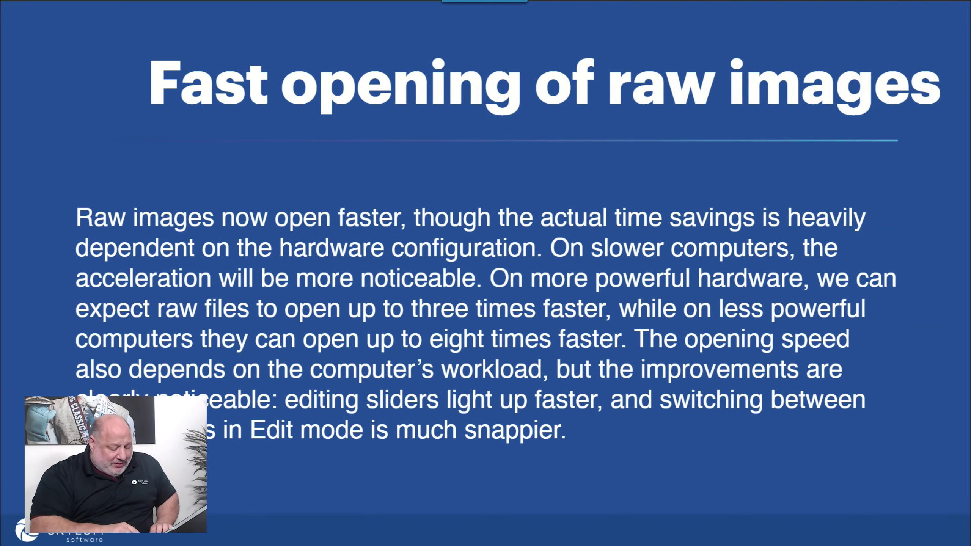
{"action": "key", "text": "Right"}
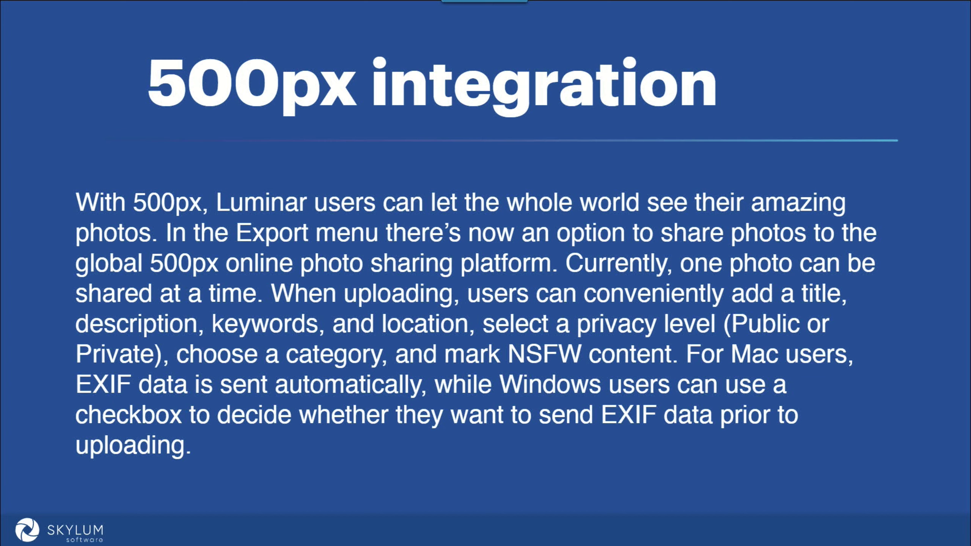
{"action": "key", "text": "alt+Tab"}
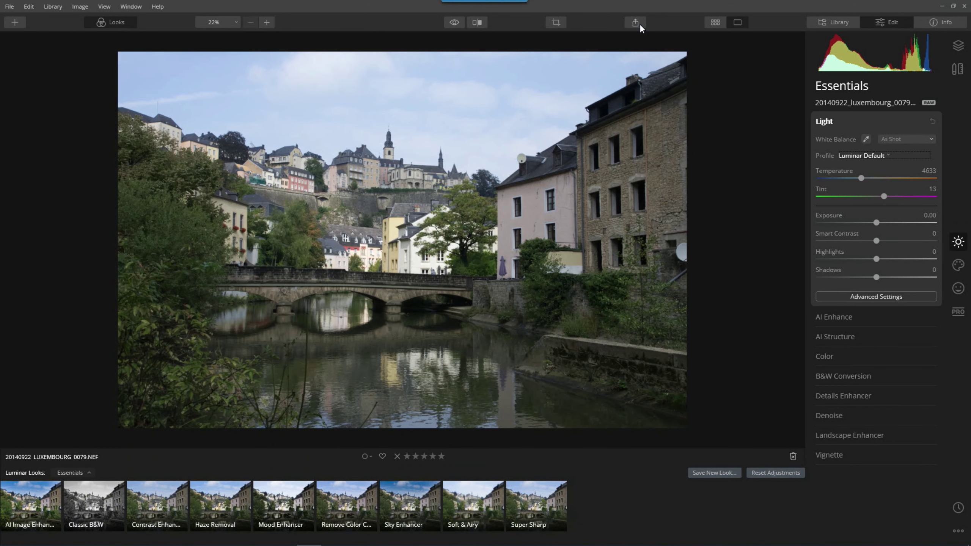
Step: Bring up the 500px sharing login for the Luxembourg photo and look over its login and sign-up options
{"action": "left_click", "coordinate": [639, 26]}
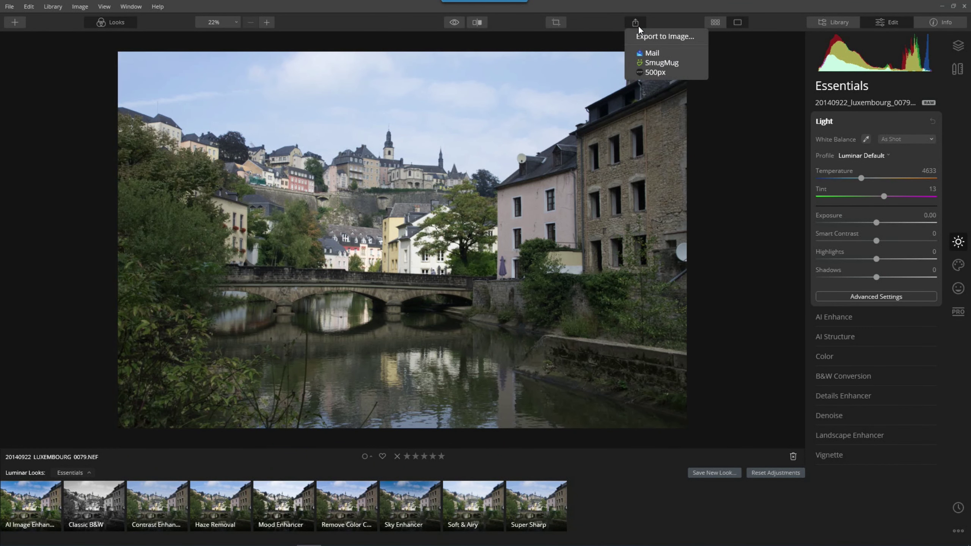
{"action": "left_click", "coordinate": [660, 72]}
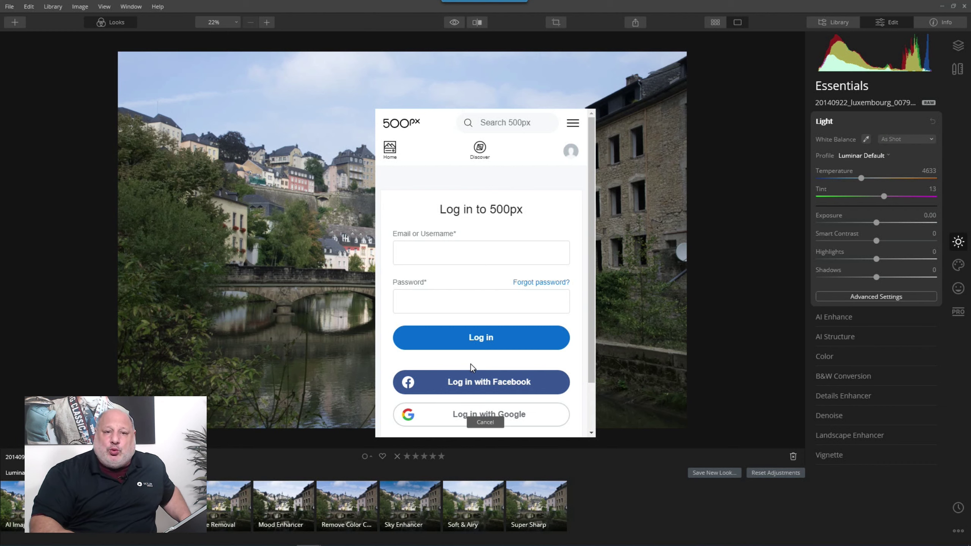
{"action": "scroll", "coordinate": [472, 363], "scroll_direction": "down", "scroll_amount": 3}
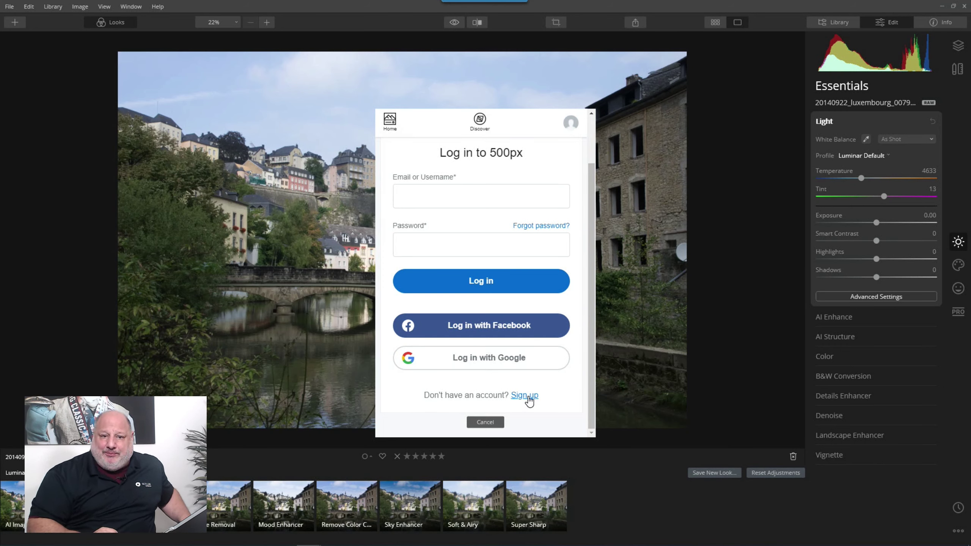
{"action": "key", "text": "alt+Tab"}
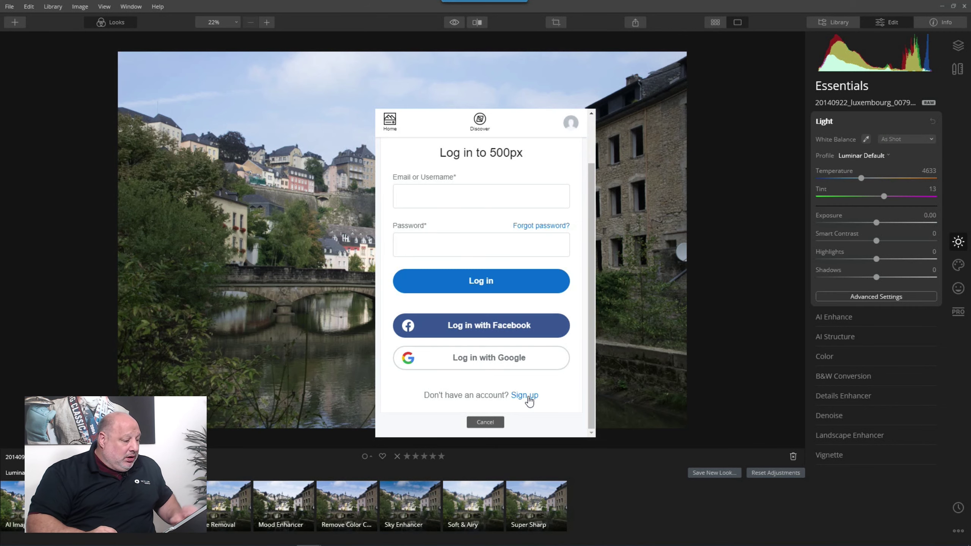
{"action": "left_click", "coordinate": [530, 401]}
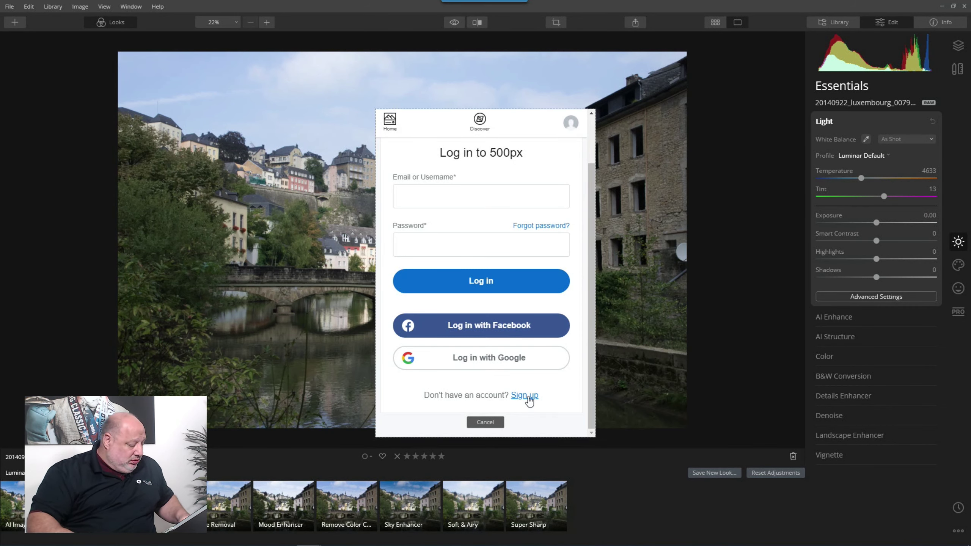
{"action": "key", "text": "alt+Tab"}
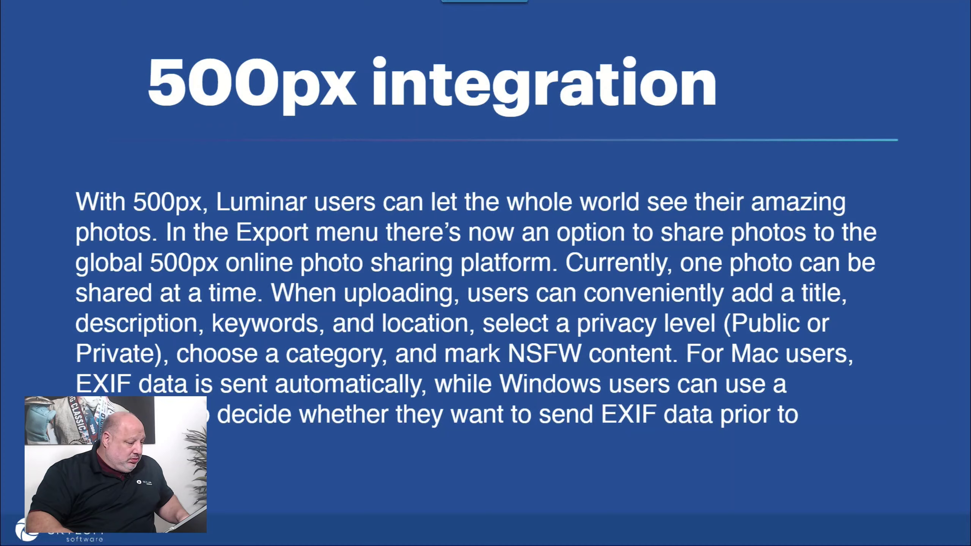
{"action": "key", "text": "Right"}
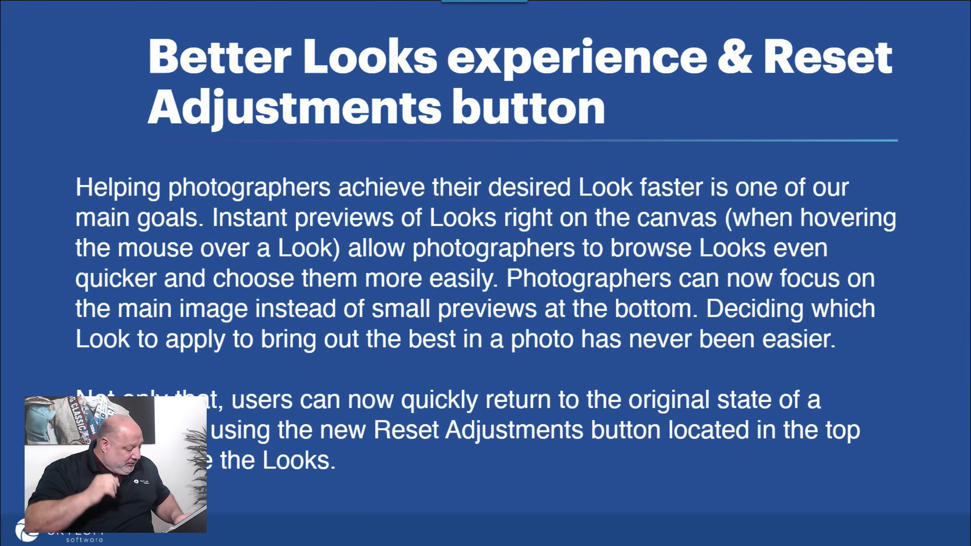
{"action": "key", "text": "alt+Tab"}
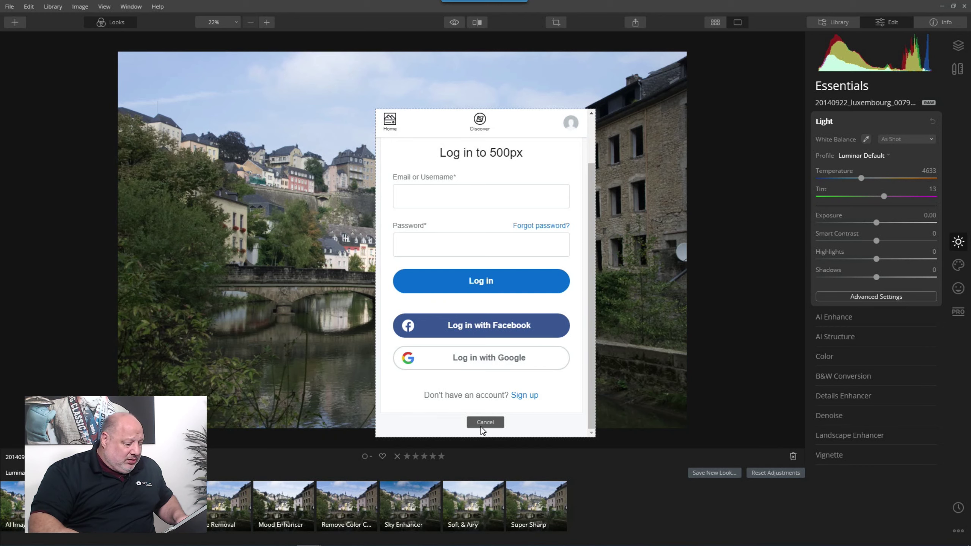
Step: Cancel the 500px login and open the photo of the kissing couple on bikes from the Favorites folder for editing
{"action": "left_click", "coordinate": [485, 422]}
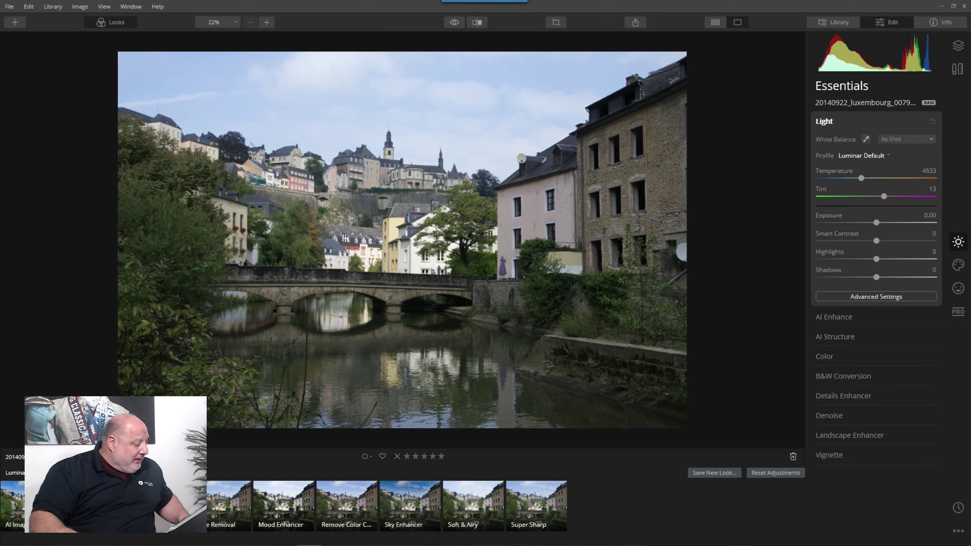
{"action": "key", "text": "g"}
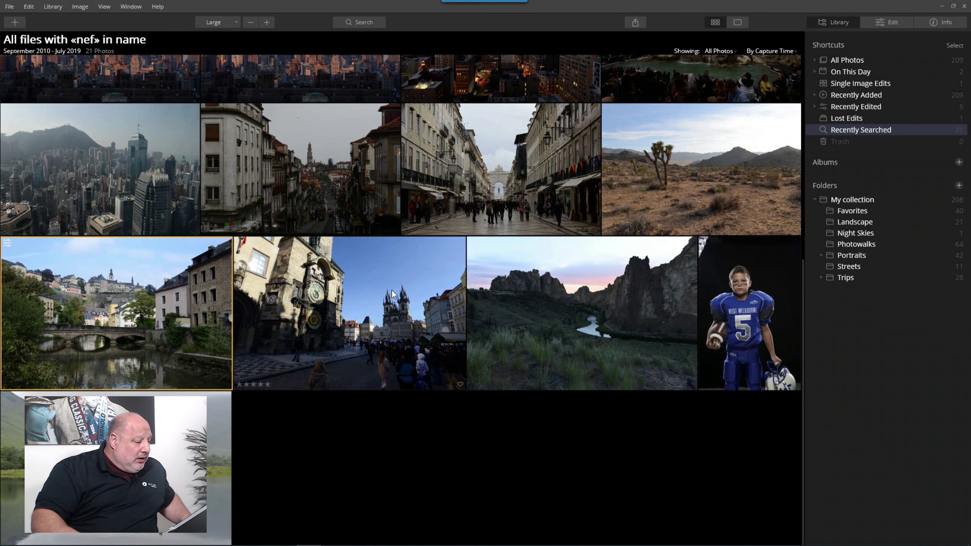
{"action": "scroll", "coordinate": [659, 194], "scroll_direction": "up", "scroll_amount": 2}
{"action": "left_click", "coordinate": [836, 211]}
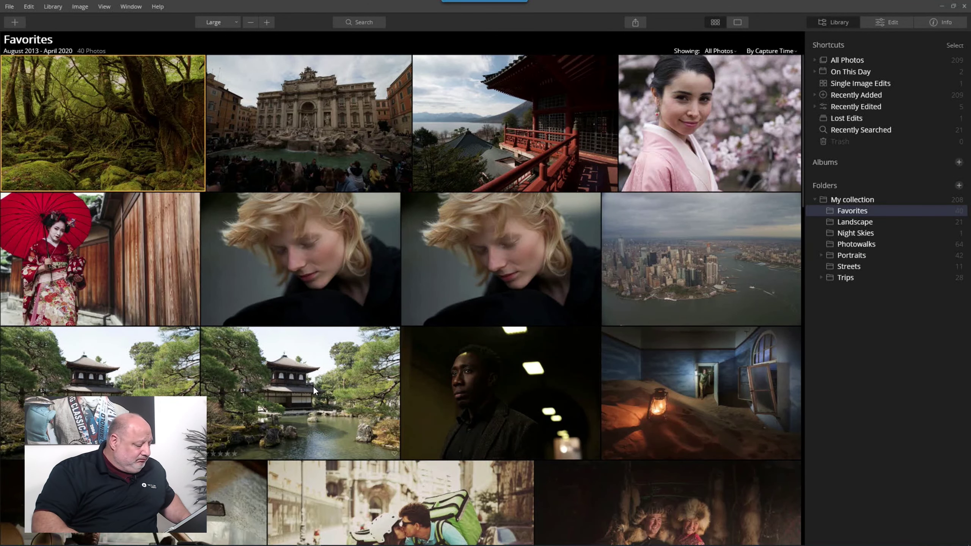
{"action": "scroll", "coordinate": [313, 385], "scroll_direction": "down", "scroll_amount": 5}
{"action": "left_click", "coordinate": [401, 338]}
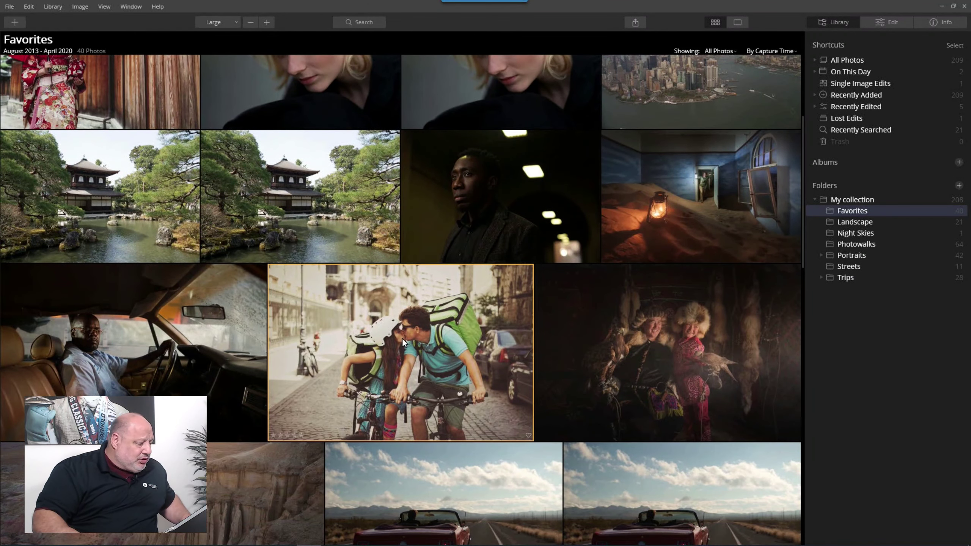
{"action": "double_click", "coordinate": [417, 334]}
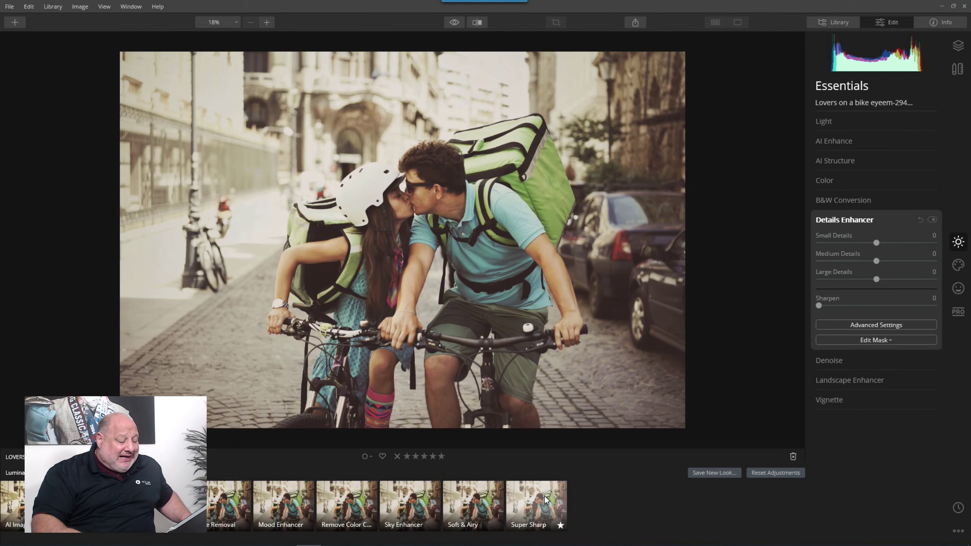
Step: Preview the Super Sharp and Soft & Airy Looks on the bike photo and apply the Sky Enhancer Look
{"action": "left_click", "coordinate": [545, 496]}
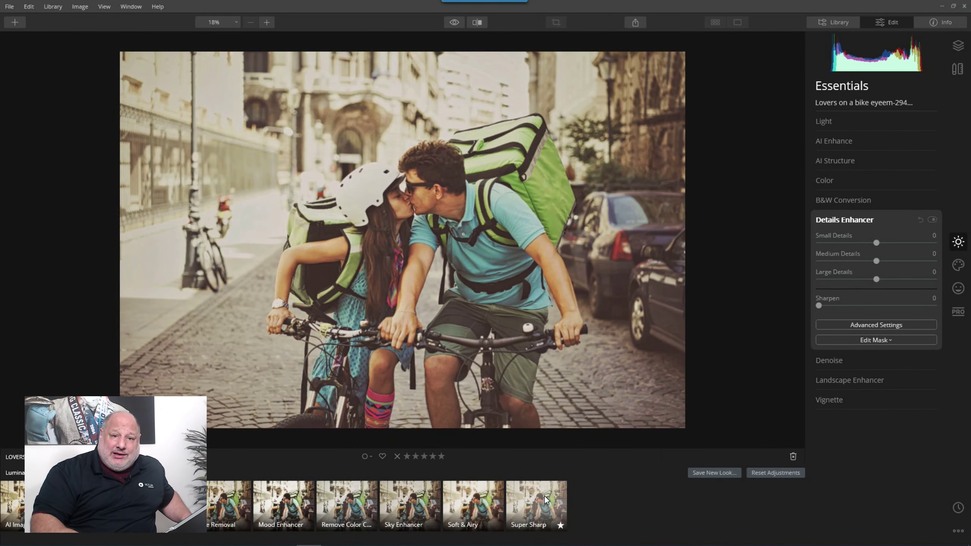
{"action": "left_click", "coordinate": [481, 505]}
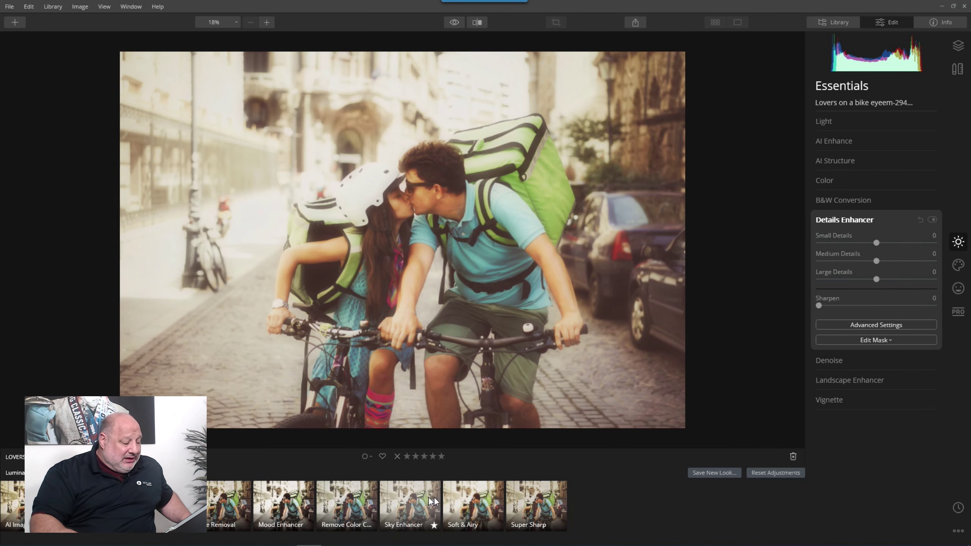
{"action": "left_click", "coordinate": [408, 499]}
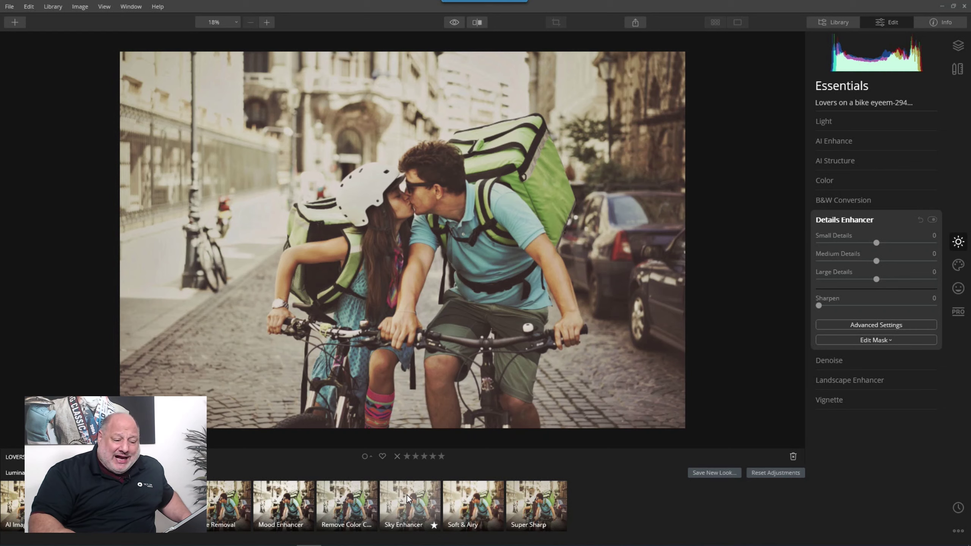
{"action": "left_click", "coordinate": [407, 496]}
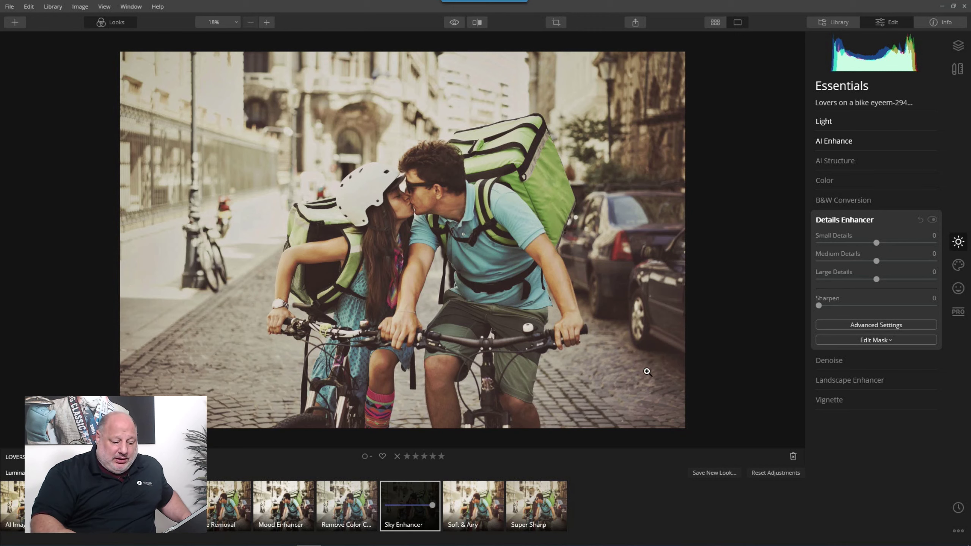
Step: Review the bike photo's edit history, return to the Essentials tools and reset all adjustments
{"action": "left_click", "coordinate": [958, 509]}
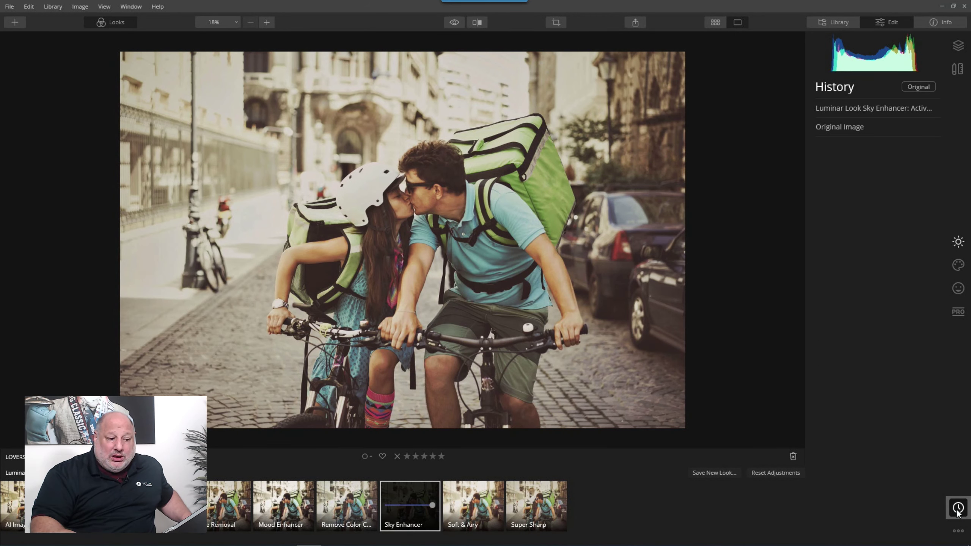
{"action": "left_click", "coordinate": [959, 242]}
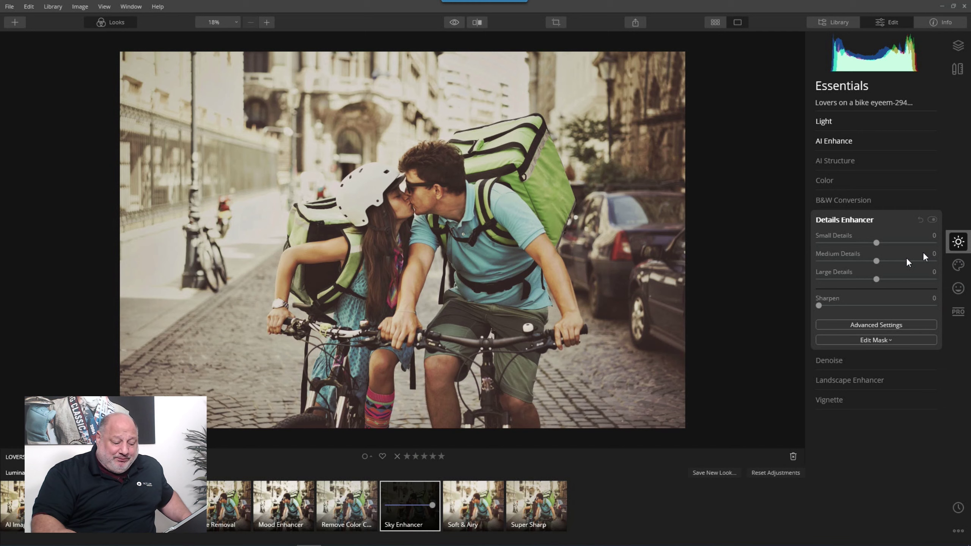
{"action": "left_click", "coordinate": [772, 473]}
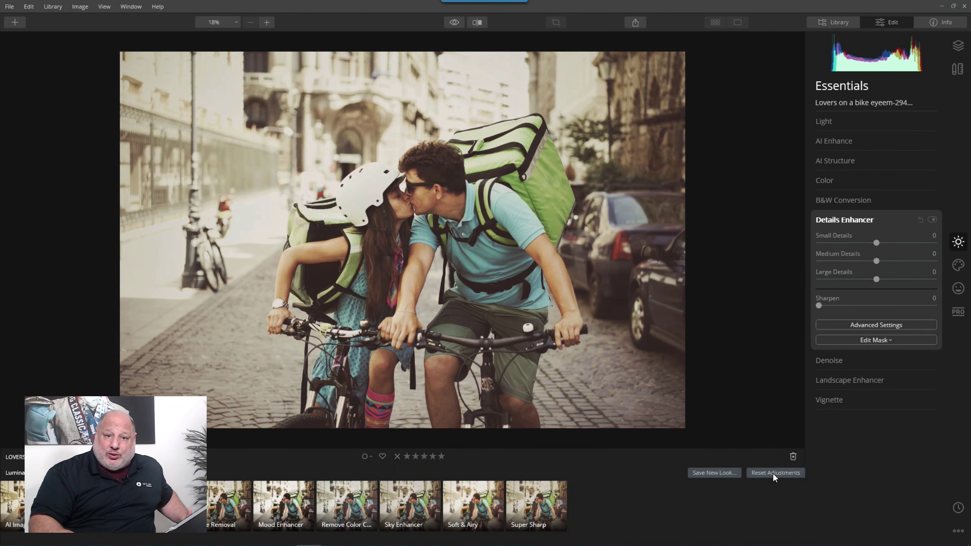
Step: Preview the Haze Removal, Classic B&W and Contrast Enhancer Looks on the bike photo without applying them
{"action": "left_click", "coordinate": [242, 495]}
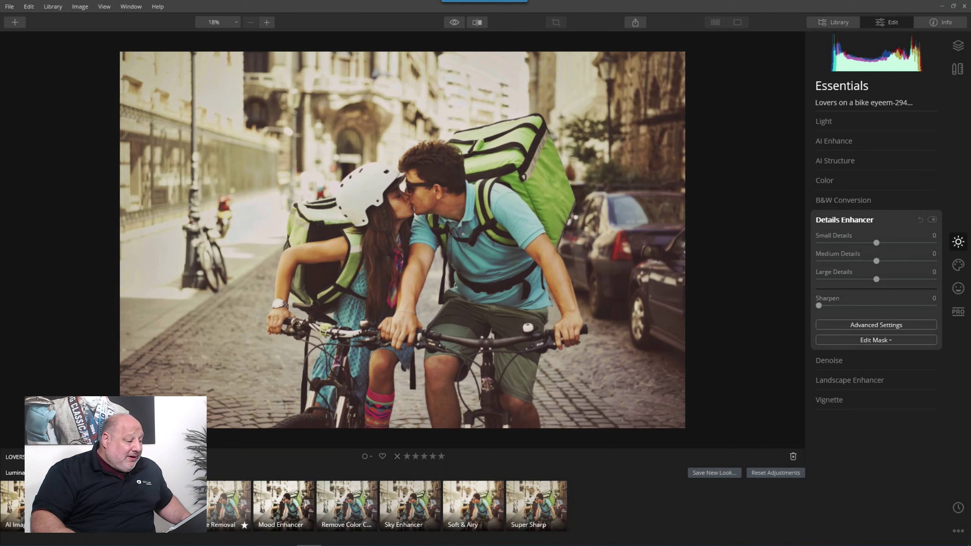
{"action": "left_click", "coordinate": [157, 506]}
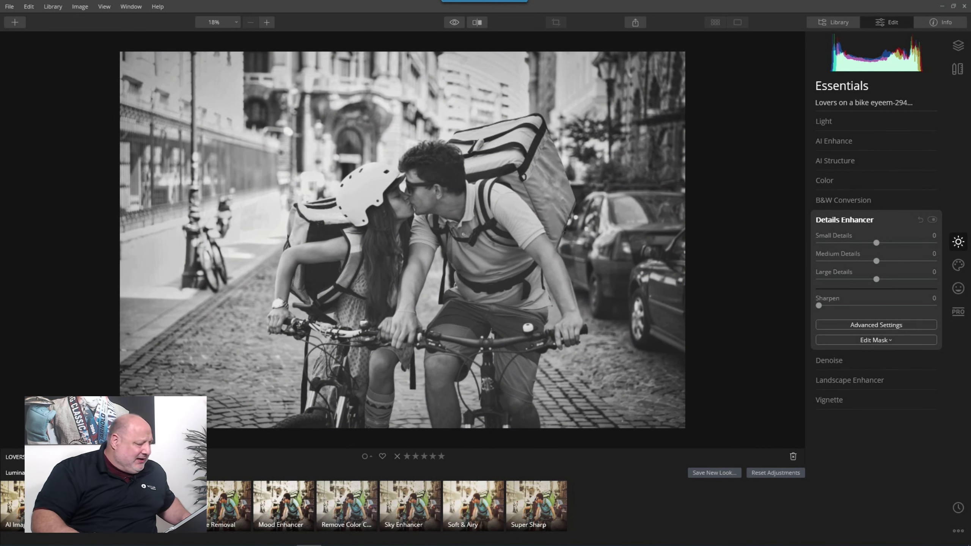
{"action": "key", "text": "ctrl+z"}
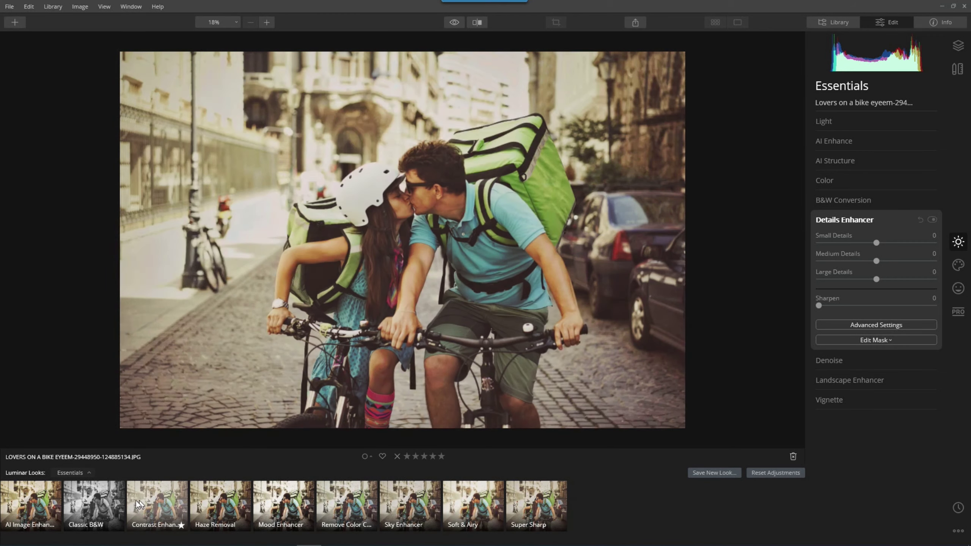
Step: Apply the Classic B&W Look to the bike photo and reset the adjustments to restore the original
{"action": "left_click", "coordinate": [103, 502]}
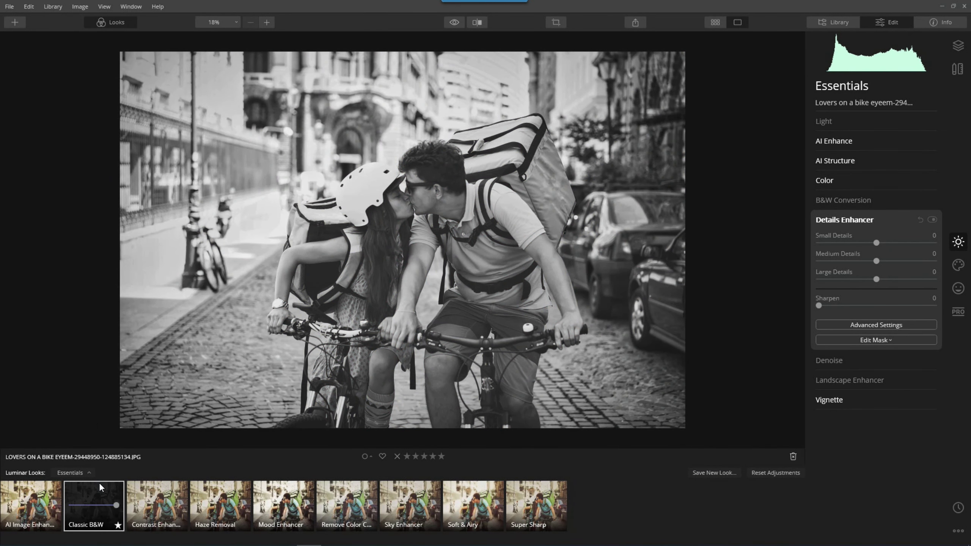
{"action": "left_click", "coordinate": [770, 472]}
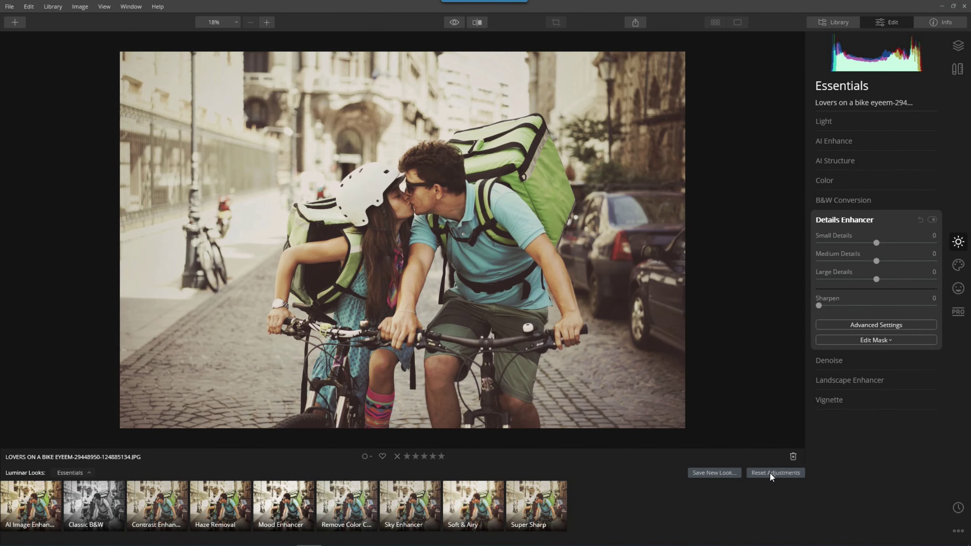
Step: Switch to the Luminar 4.3 presentation in Chrome, advance to the Optimized Crop workflow slide, and return to Luminar 4
{"action": "key", "text": "alt+Tab"}
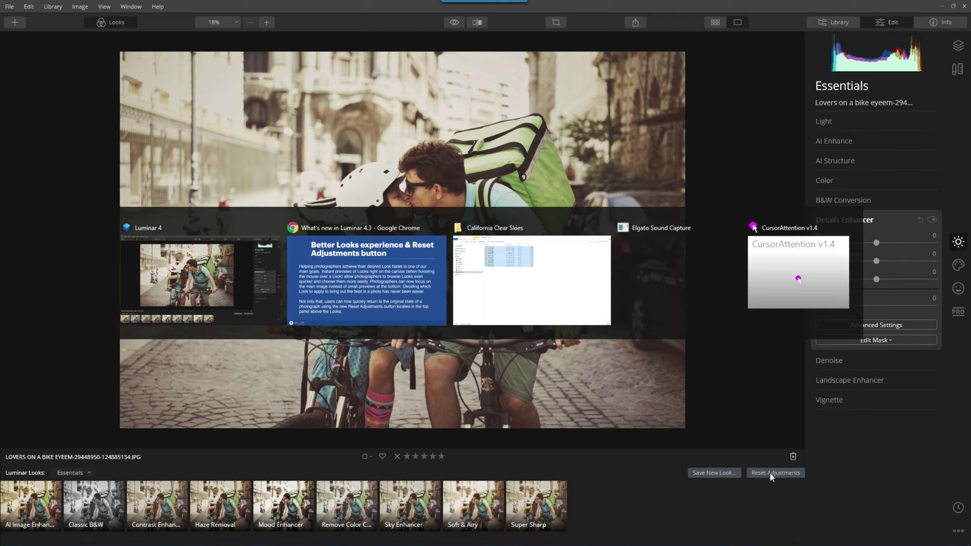
{"action": "key", "text": "Right"}
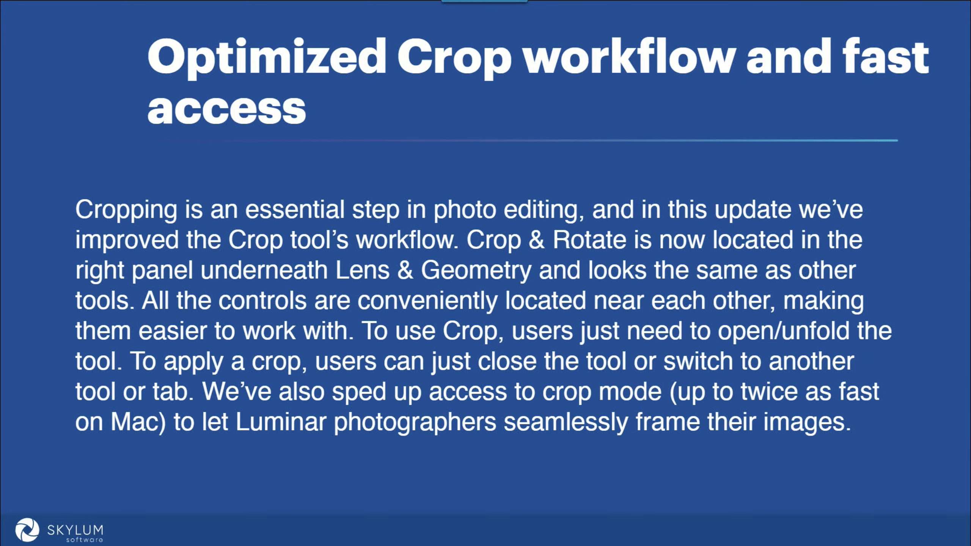
{"action": "key", "text": "alt+Tab"}
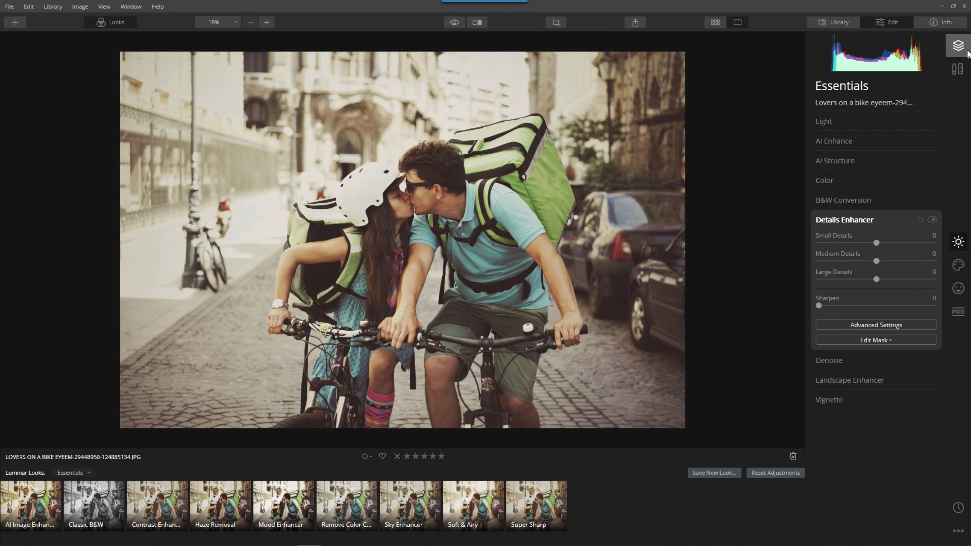
Step: Bring up the orange flower photo from the library's Single Image Edits and reset its adjustments to restore the uncropped original
{"action": "left_click", "coordinate": [820, 19]}
{"action": "left_click", "coordinate": [864, 84]}
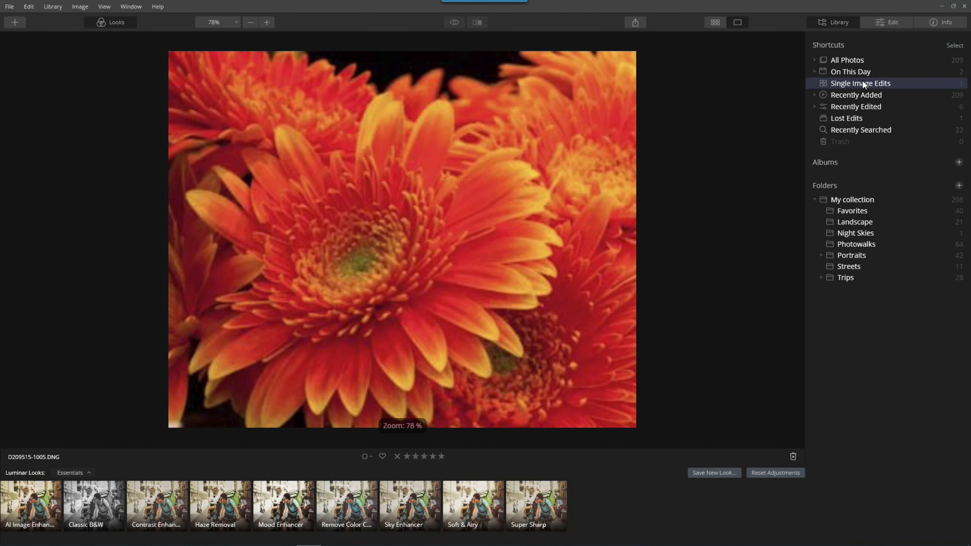
{"action": "right_click", "coordinate": [381, 183]}
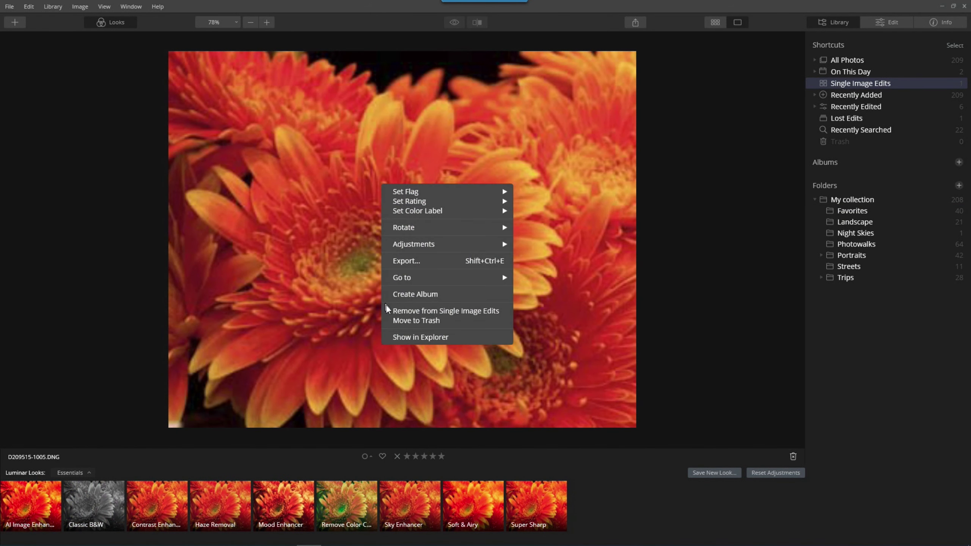
{"action": "key", "text": "Escape"}
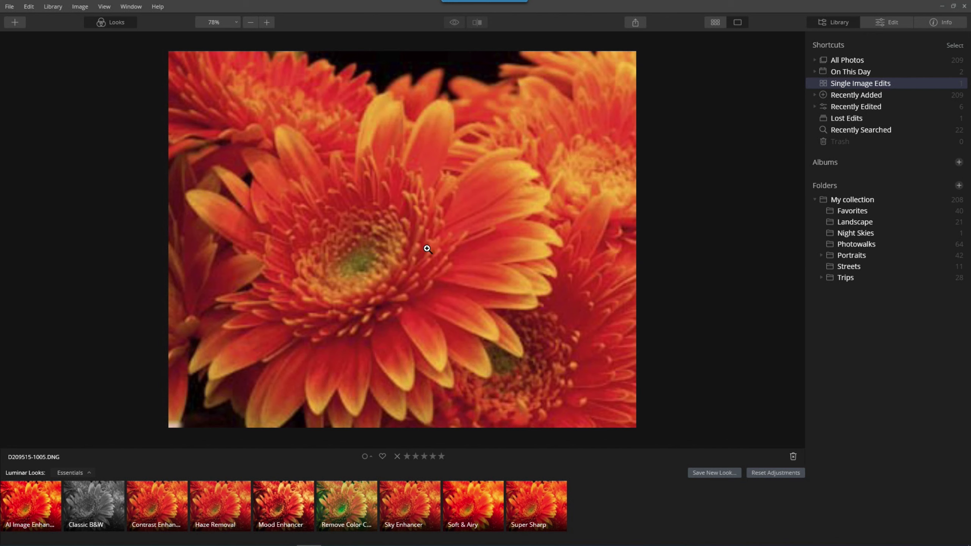
{"action": "right_click", "coordinate": [427, 249]}
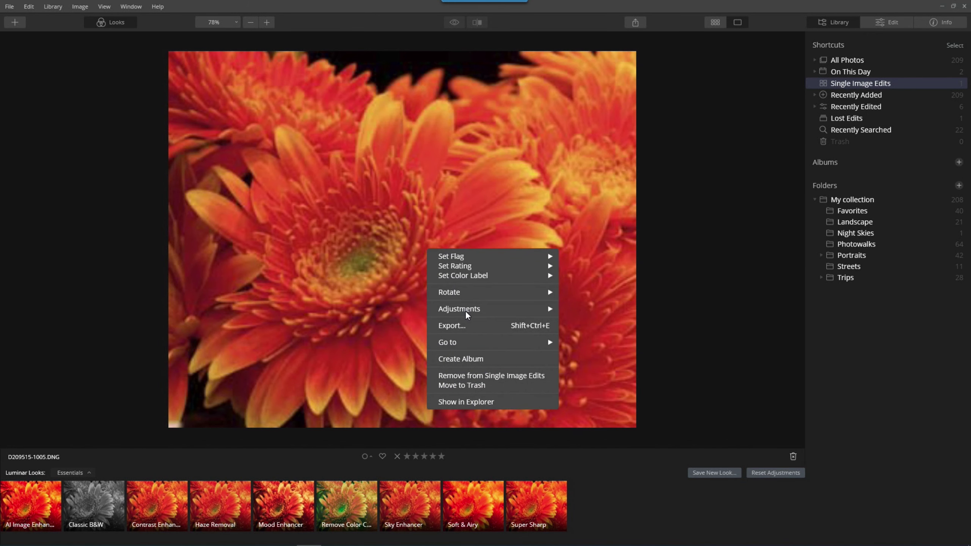
{"action": "right_click", "coordinate": [479, 294]}
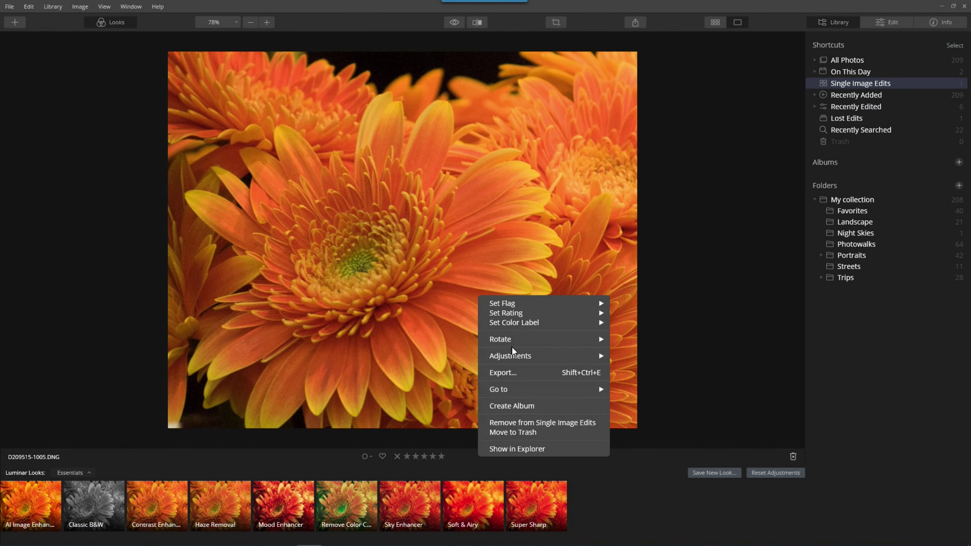
{"action": "mouse_move", "coordinate": [563, 358]}
{"action": "left_click", "coordinate": [653, 401]}
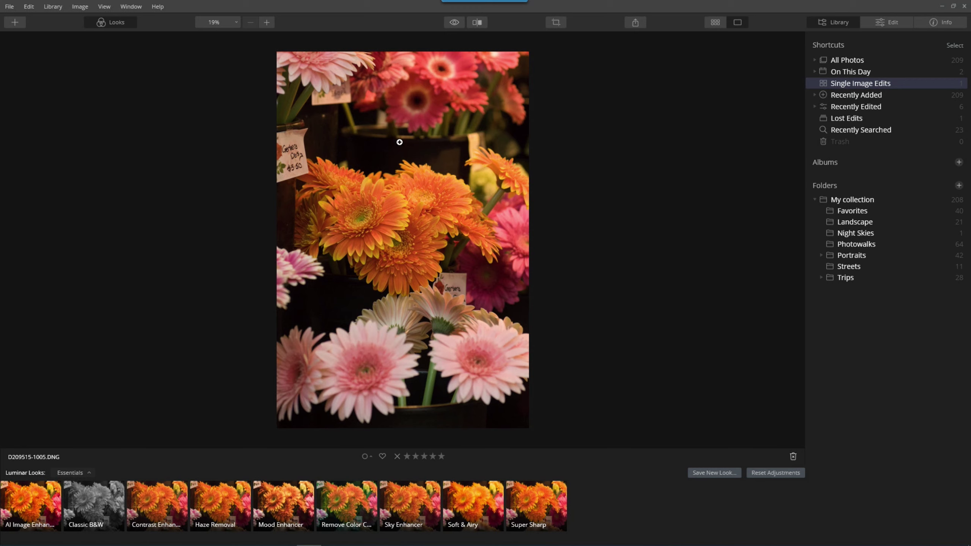
Step: Start Crop & Rotate on the flower photo, set the aspect ratio to 4:5 and switch the crop frame to landscape orientation
{"action": "left_click", "coordinate": [893, 22]}
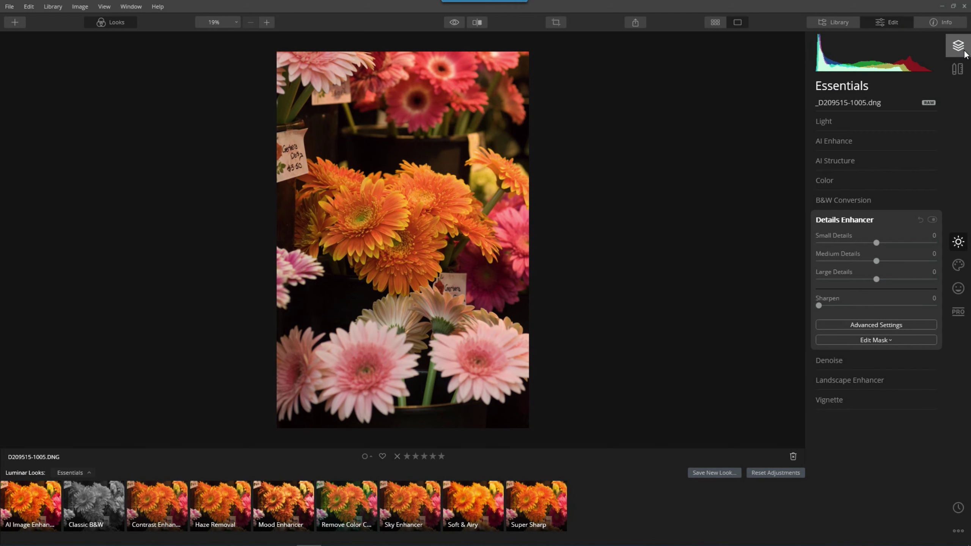
{"action": "left_click", "coordinate": [963, 67]}
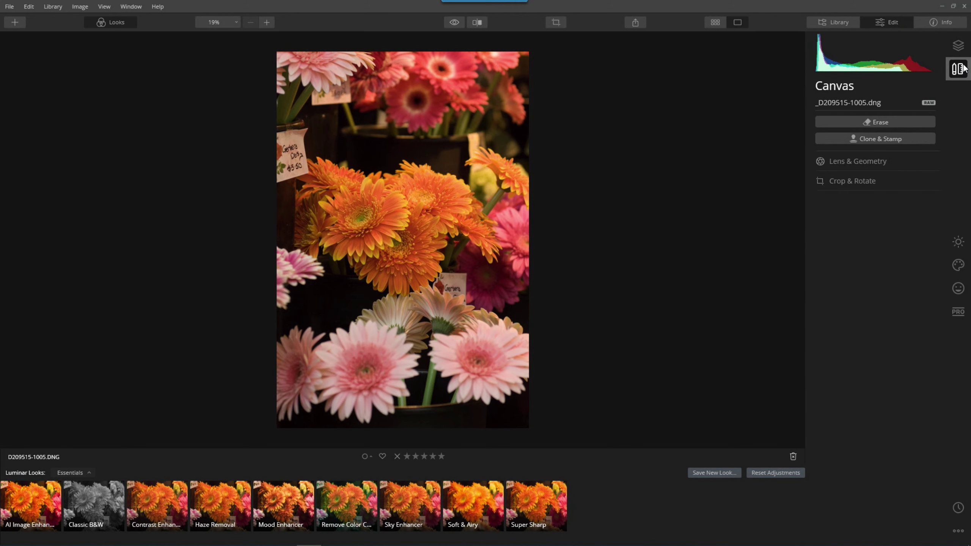
{"action": "left_click", "coordinate": [861, 182]}
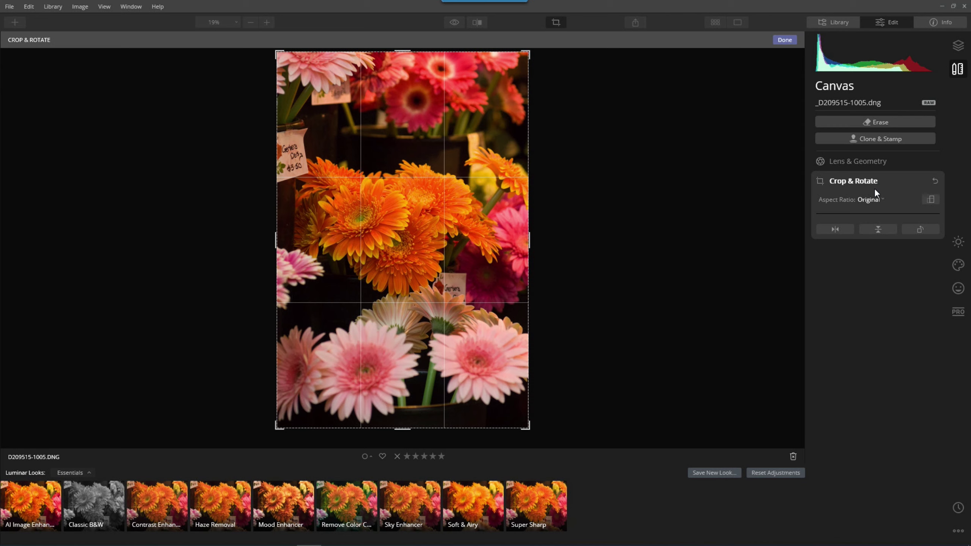
{"action": "left_click", "coordinate": [877, 199]}
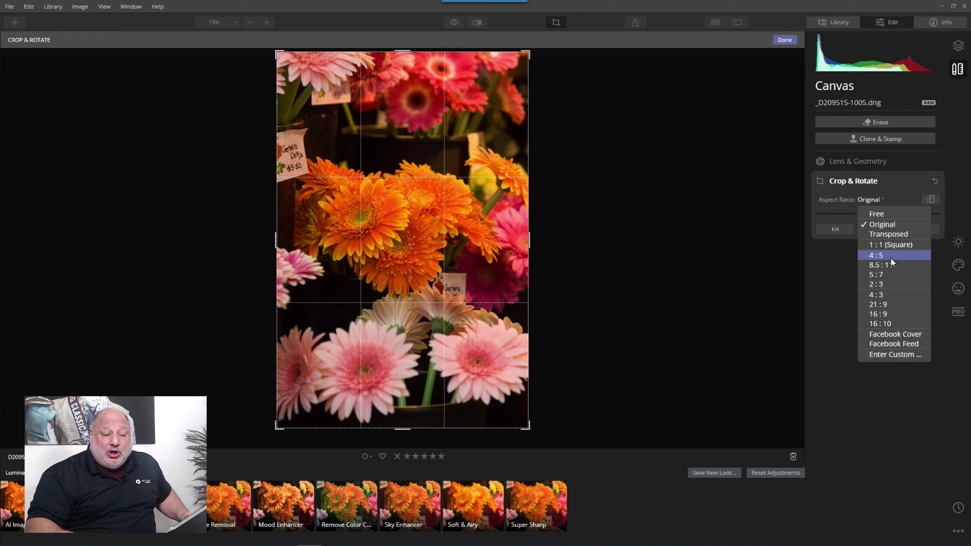
{"action": "left_click", "coordinate": [880, 255]}
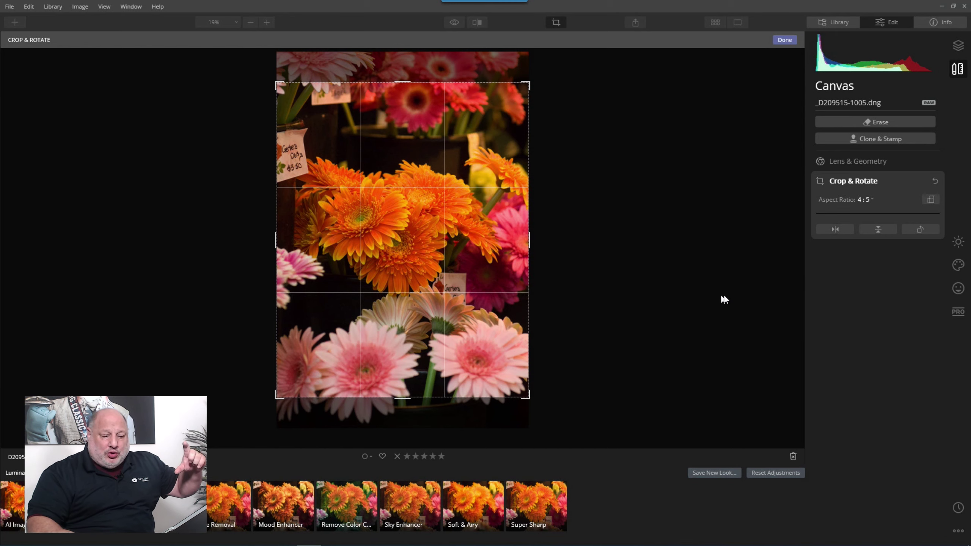
{"action": "left_click", "coordinate": [933, 198]}
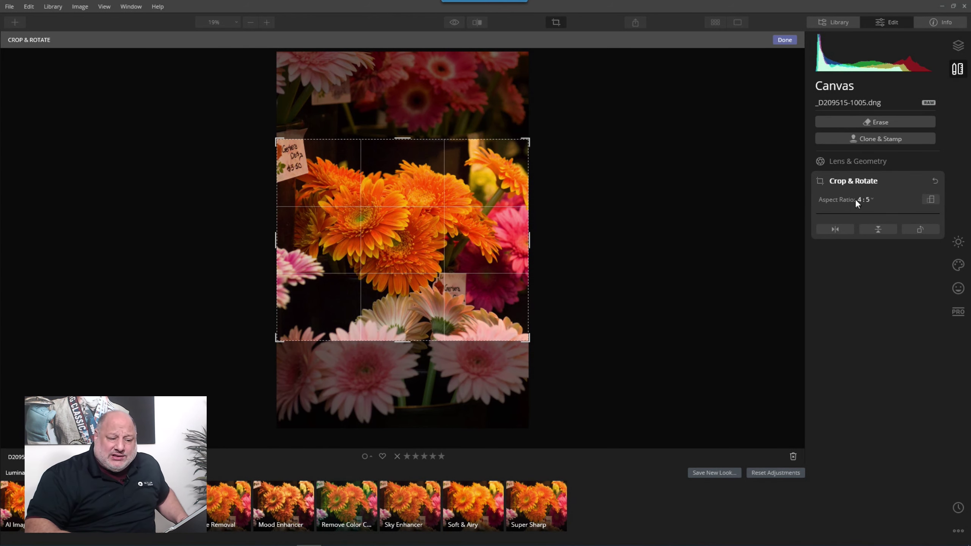
{"action": "left_click", "coordinate": [870, 199]}
{"action": "left_click", "coordinate": [887, 198]}
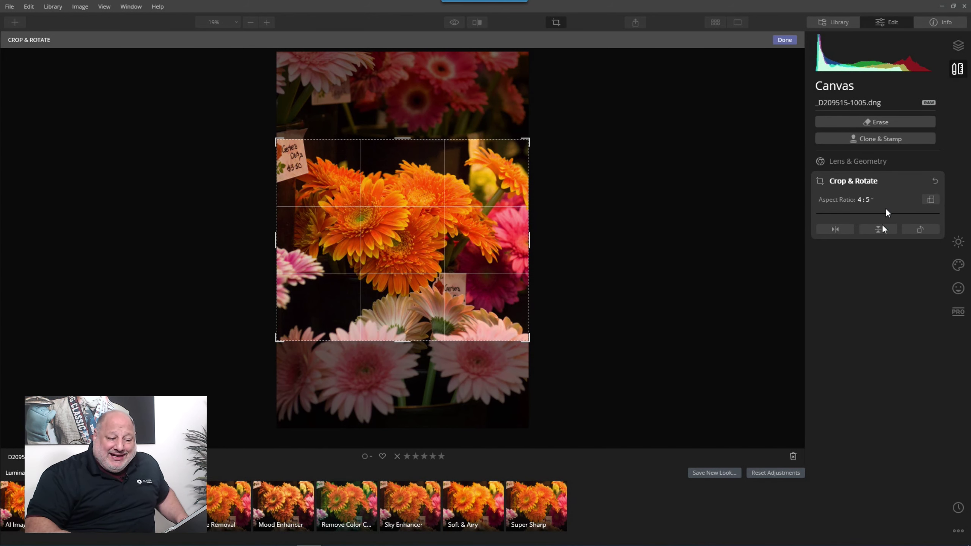
Step: Try flipping the flower photo vertically and horizontally, reverting each flip
{"action": "left_click", "coordinate": [884, 231]}
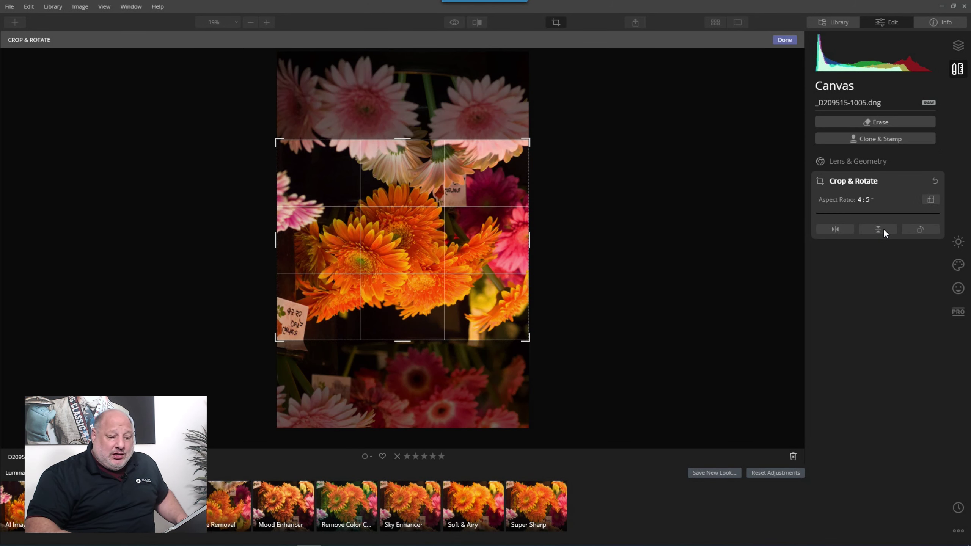
{"action": "left_click", "coordinate": [884, 231]}
{"action": "left_click", "coordinate": [844, 229]}
{"action": "left_click", "coordinate": [844, 229]}
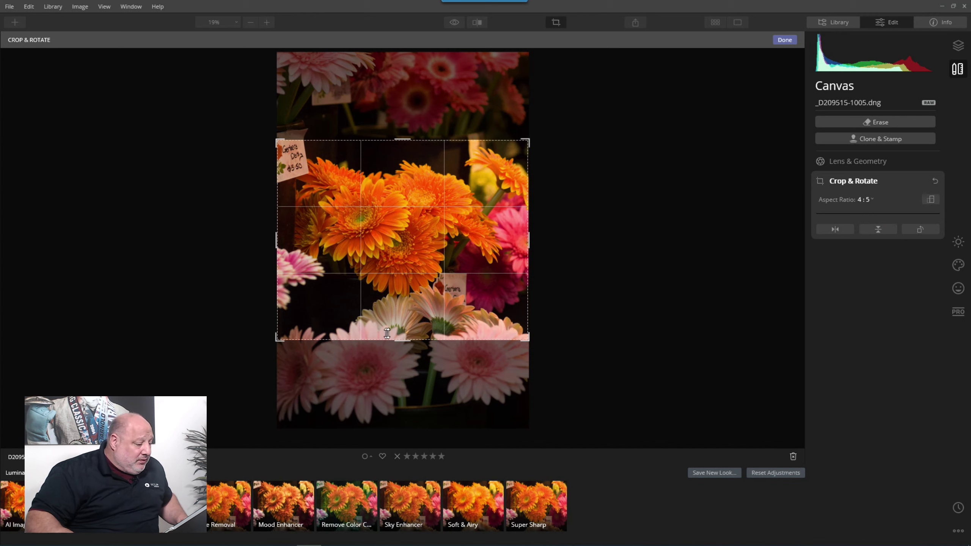
Step: Shrink and reposition the crop frame tightly around the large orange flower and apply the crop
{"action": "left_click_drag", "start_coordinate": [398, 339], "coordinate": [399, 301]}
{"action": "left_click_drag", "start_coordinate": [412, 260], "coordinate": [439, 237]}
{"action": "mouse_move", "coordinate": [401, 301]}
{"action": "left_mouse_down"}
{"action": "mouse_move", "coordinate": [400, 283]}
{"action": "mouse_move", "coordinate": [400, 291]}
{"action": "left_mouse_up"}
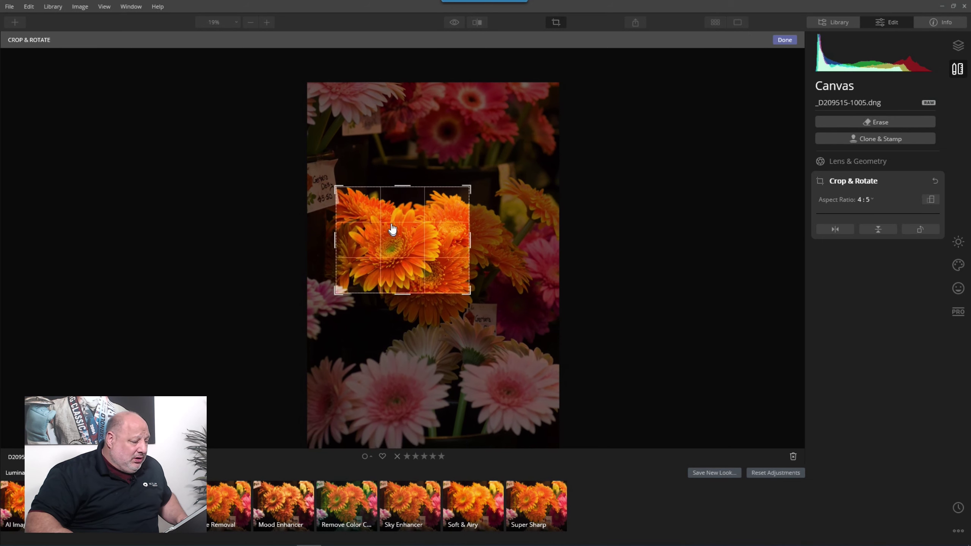
{"action": "left_click_drag", "start_coordinate": [390, 224], "coordinate": [404, 194]}
{"action": "left_click_drag", "start_coordinate": [384, 254], "coordinate": [388, 253]}
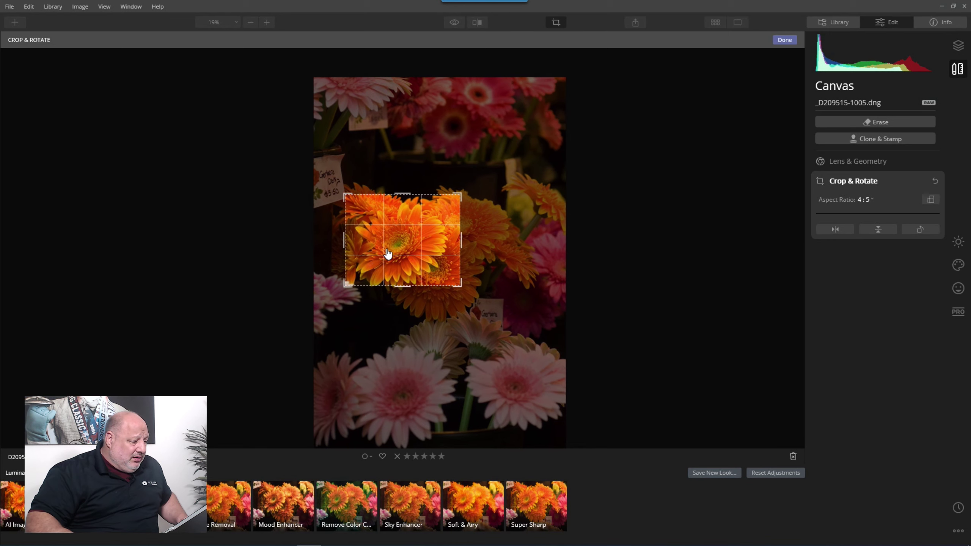
{"action": "left_click", "coordinate": [783, 38]}
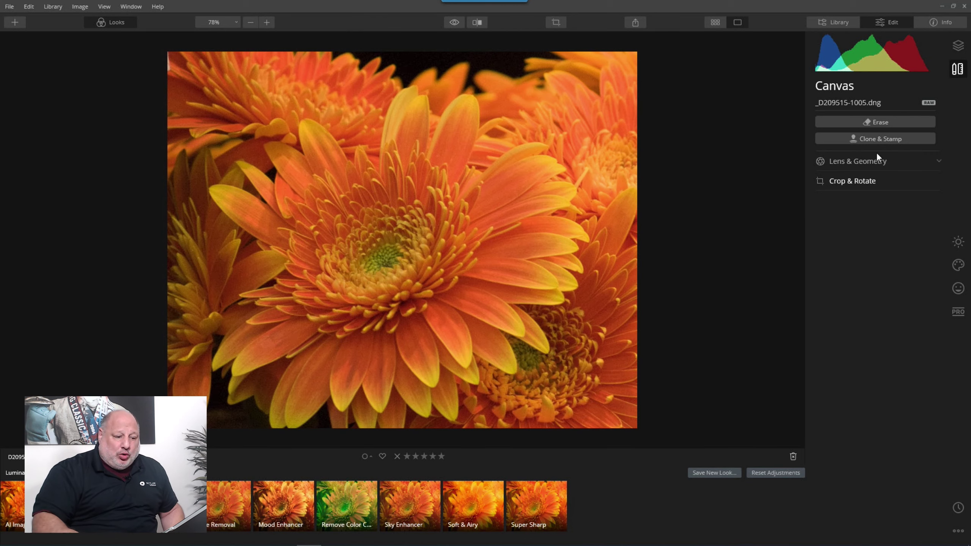
Step: Apply the AI Image Enhancer Look to the cropped flower photo, checking the stored crop before and after
{"action": "left_click", "coordinate": [852, 183]}
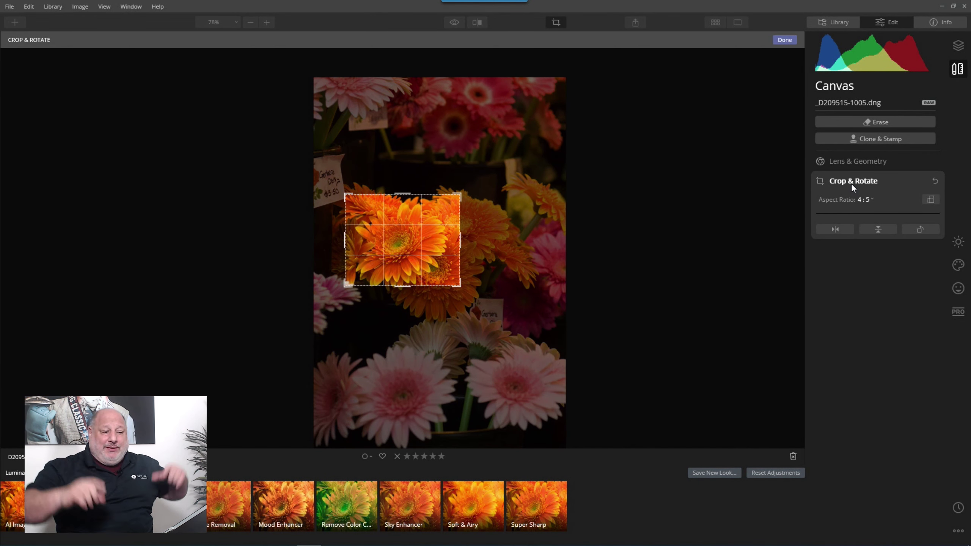
{"action": "left_click", "coordinate": [785, 40]}
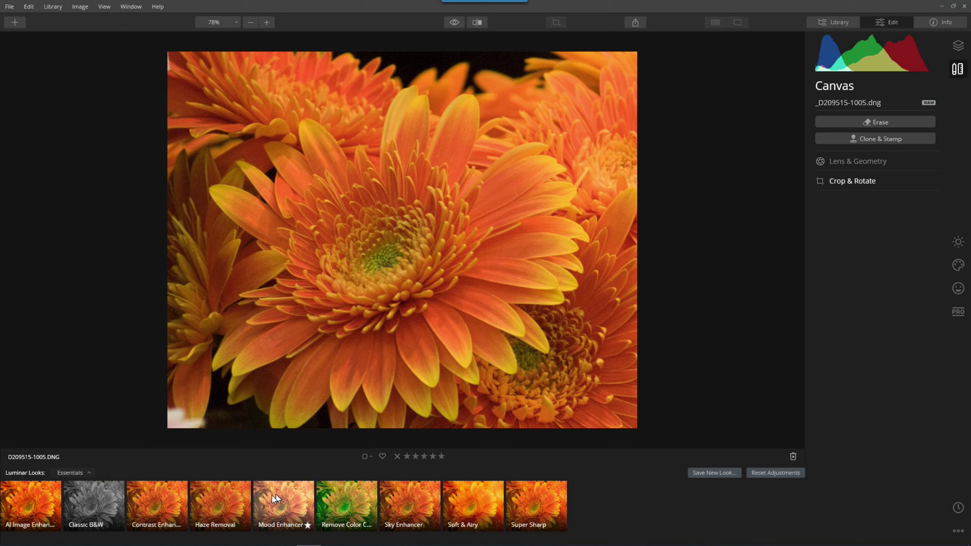
{"action": "left_click", "coordinate": [267, 504]}
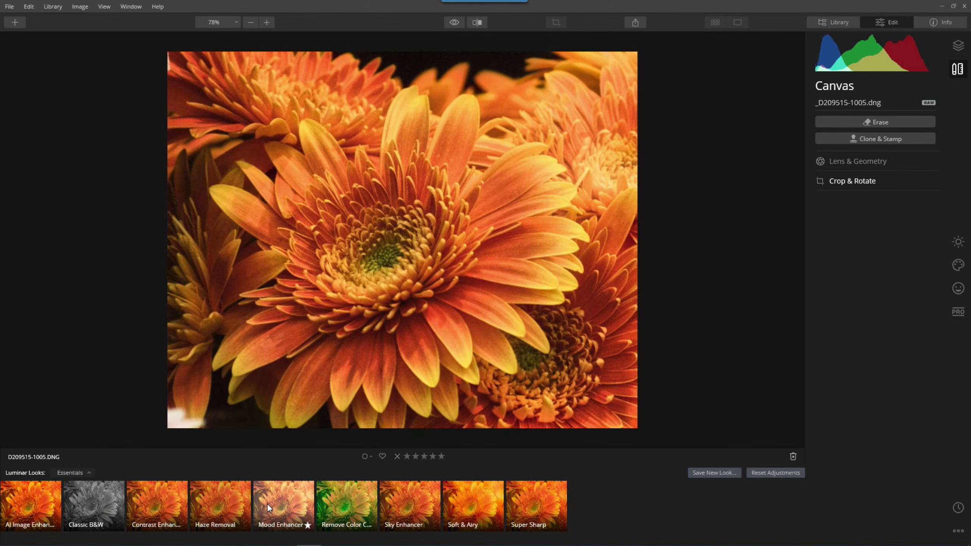
{"action": "left_click", "coordinate": [52, 504]}
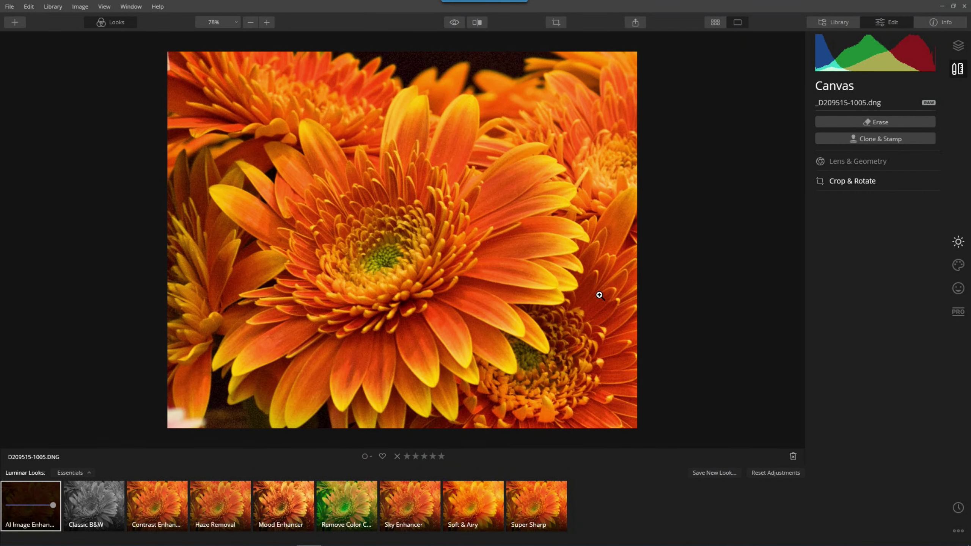
{"action": "left_click", "coordinate": [886, 182]}
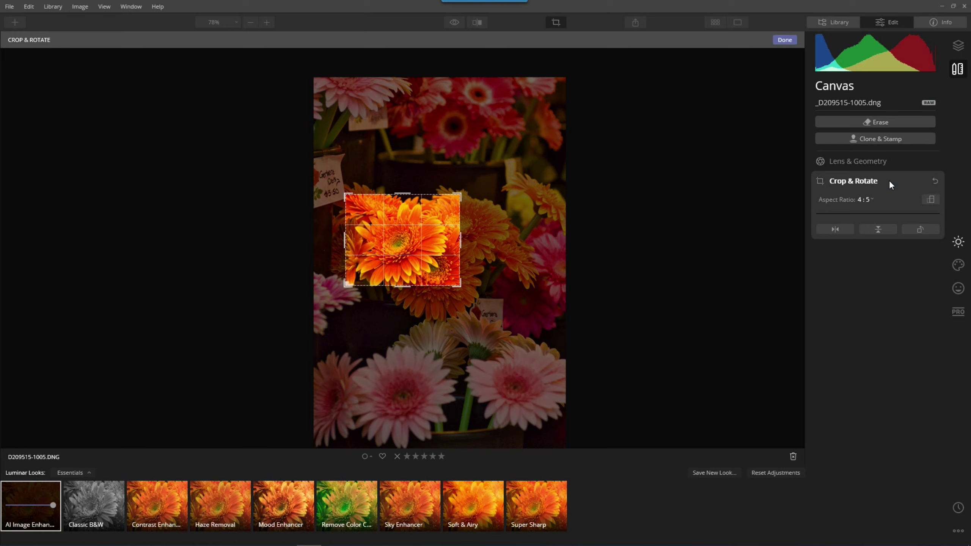
{"action": "left_click", "coordinate": [787, 39]}
Step: Switch to the presentation in Chrome, advance to the AI Augmented Sky improvements slide, and return to Luminar 4
{"action": "key", "text": "alt+Tab"}
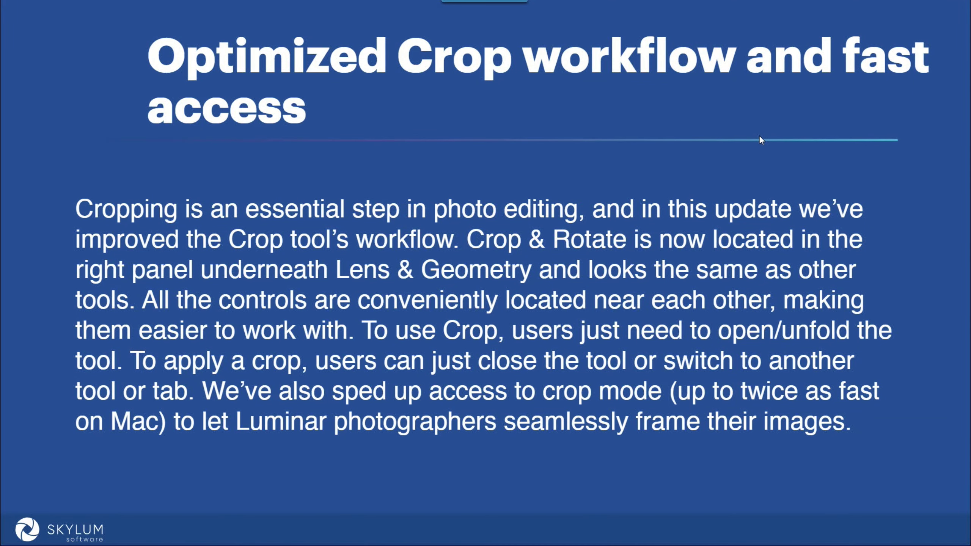
{"action": "key", "text": "Right"}
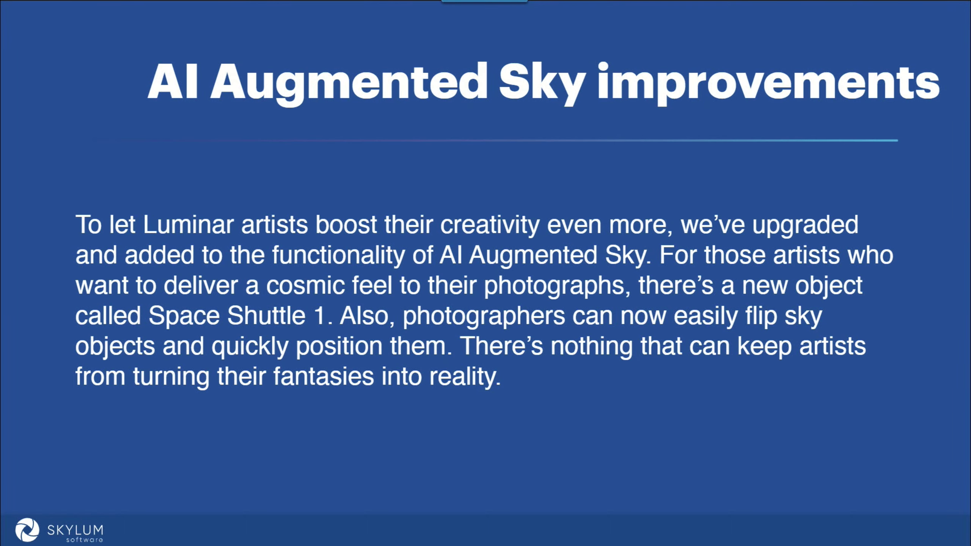
{"action": "key", "text": "alt+Tab"}
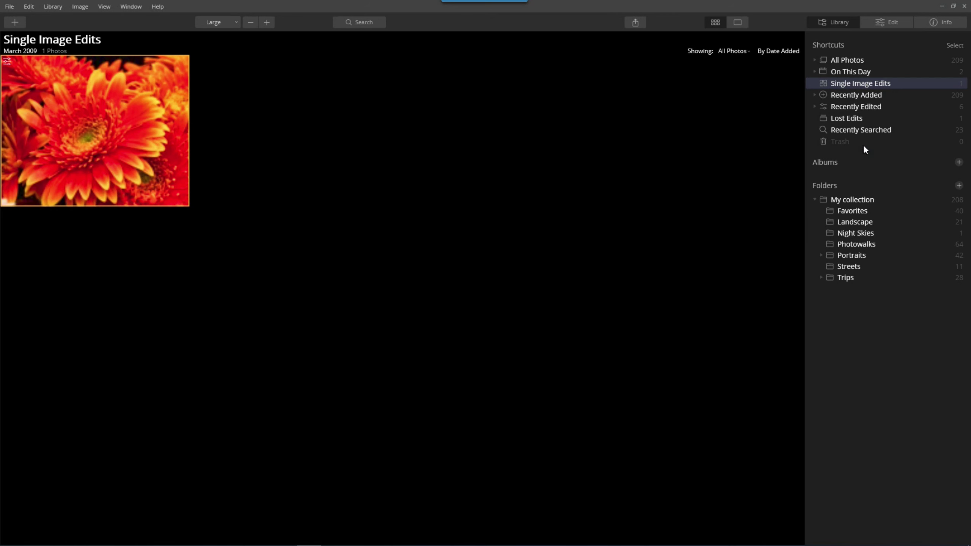
Step: Find the photo of the bearded man sitting in a boat in the Favorites folder and open it
{"action": "left_click", "coordinate": [859, 211]}
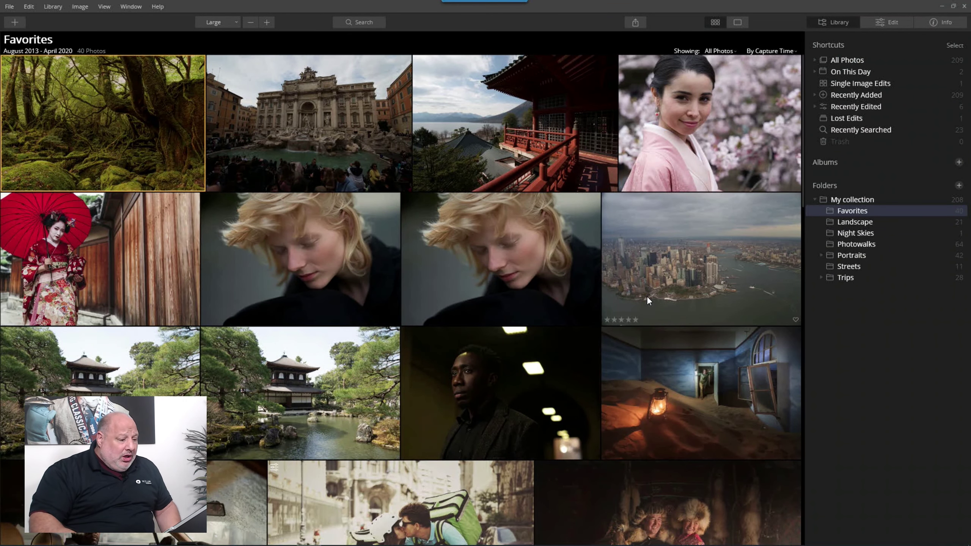
{"action": "scroll", "coordinate": [463, 372], "scroll_direction": "down", "scroll_amount": 10}
{"action": "scroll", "coordinate": [463, 372], "scroll_direction": "down", "scroll_amount": 5}
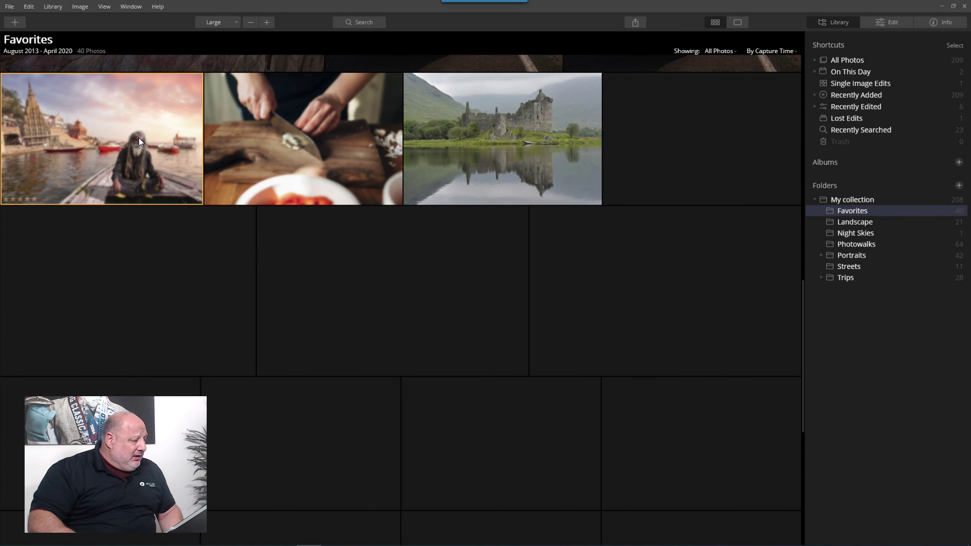
{"action": "left_click", "coordinate": [143, 138]}
{"action": "double_click", "coordinate": [142, 138]}
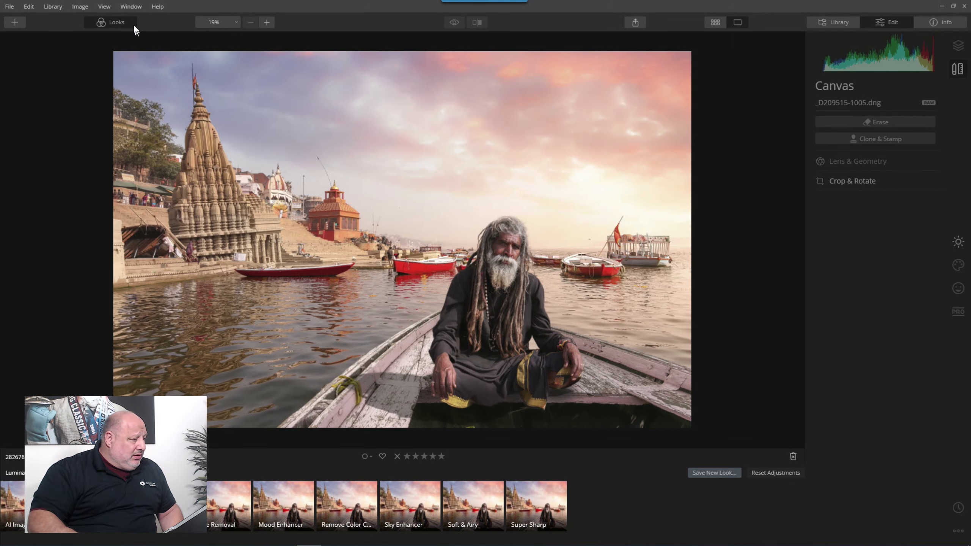
Step: Hide the Looks strip and bring up the AI Augmented Sky tool among the Creative tools for the boat photo
{"action": "left_click", "coordinate": [115, 22]}
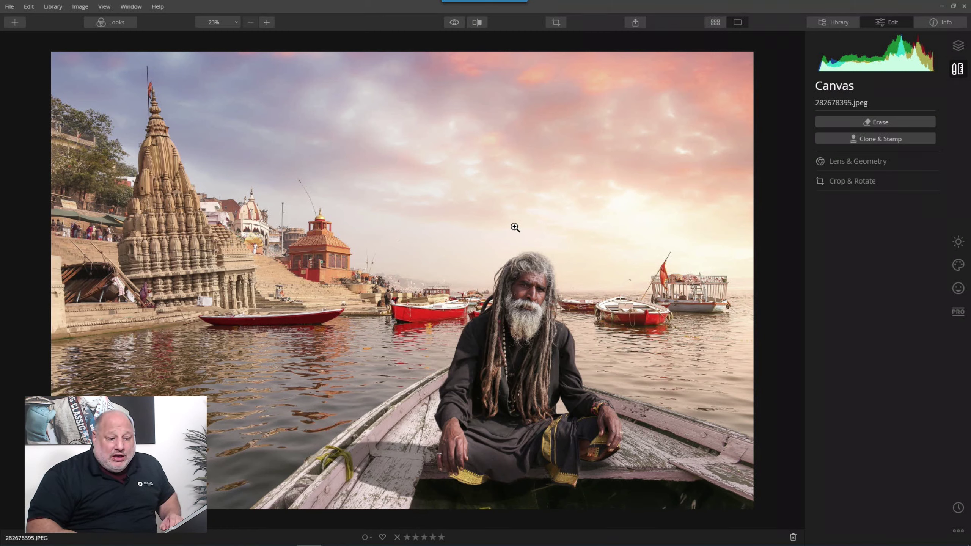
{"action": "left_click", "coordinate": [958, 289]}
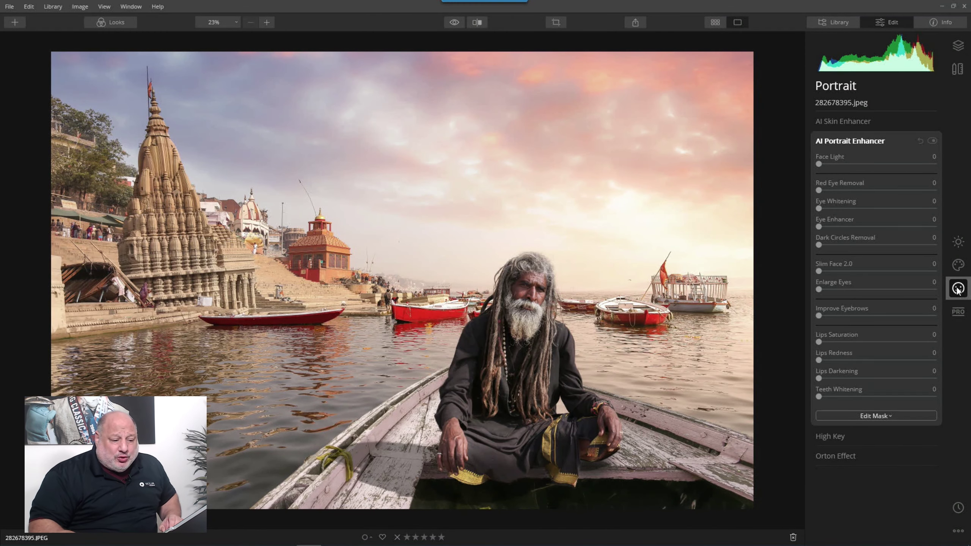
{"action": "left_click", "coordinate": [959, 265]}
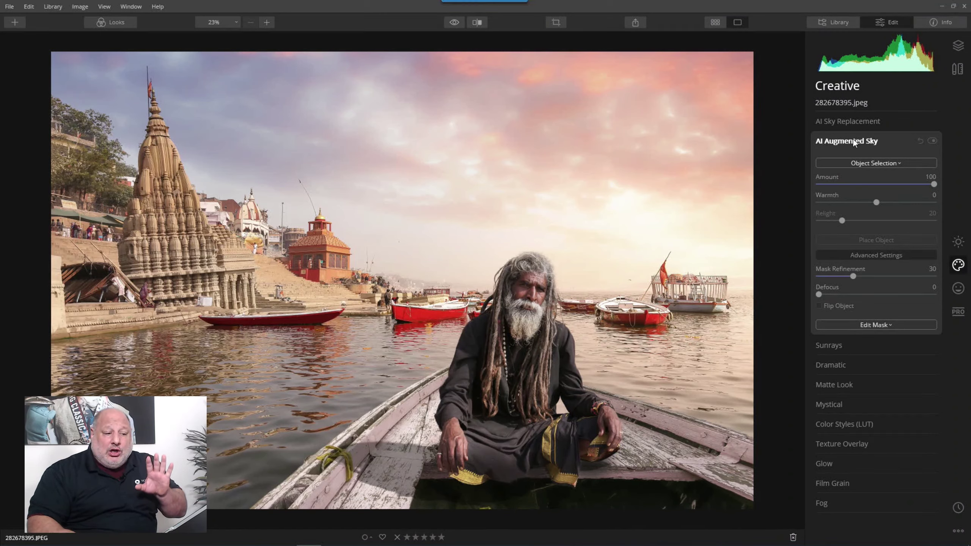
Step: Add the Space Shuttle 1 object to the boat photo's sky with AI Augmented Sky
{"action": "left_click", "coordinate": [885, 164]}
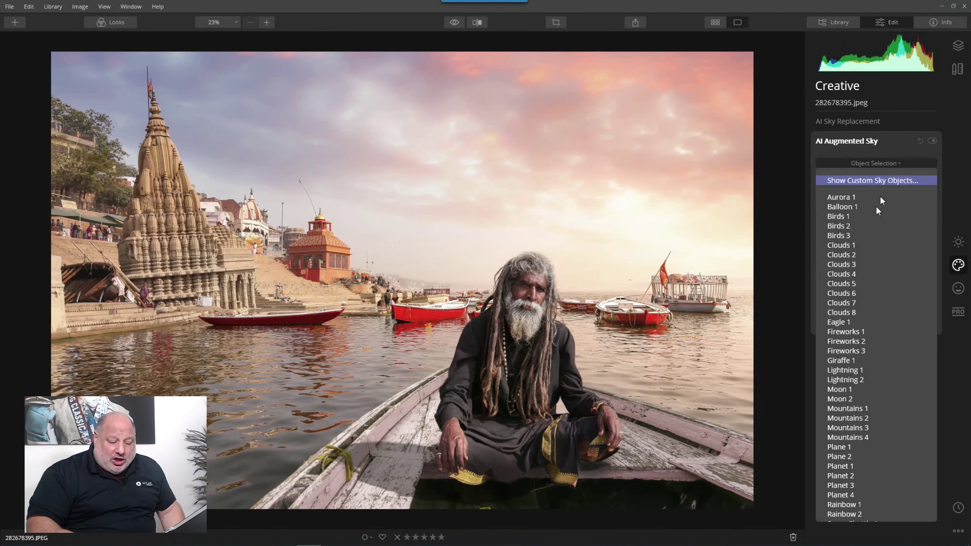
{"action": "scroll", "coordinate": [860, 441], "scroll_direction": "down", "scroll_amount": 2}
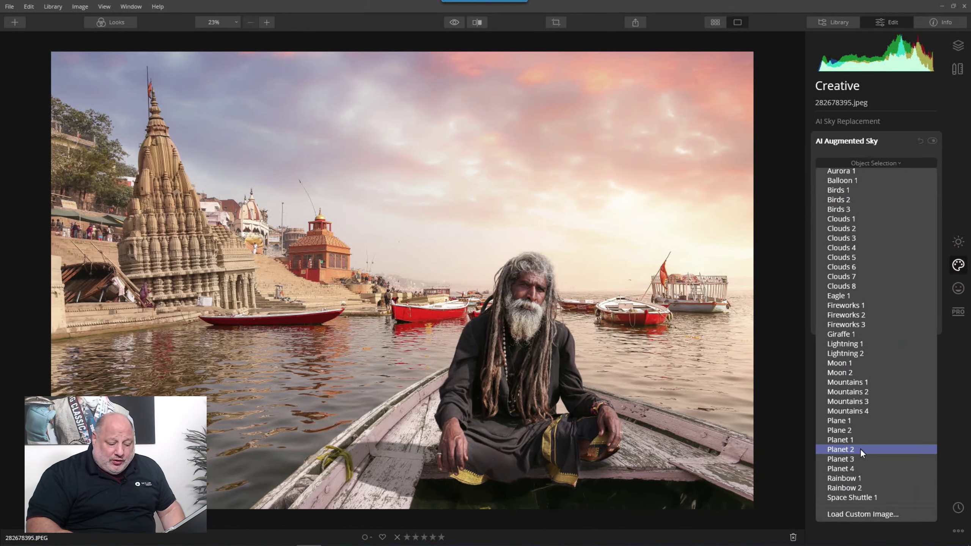
{"action": "left_click", "coordinate": [861, 498]}
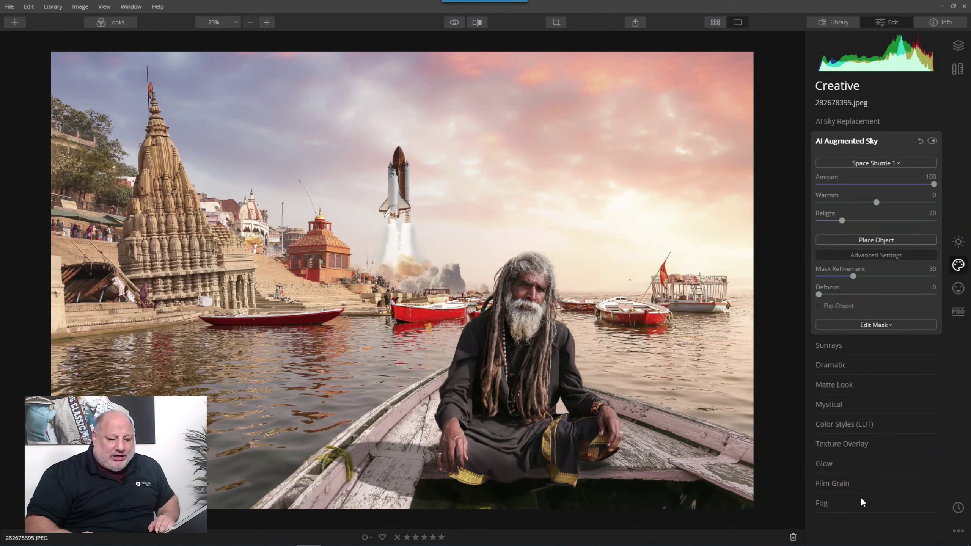
Step: Replace the space shuttle in the sky with the Birds 3 object
{"action": "left_click", "coordinate": [895, 161]}
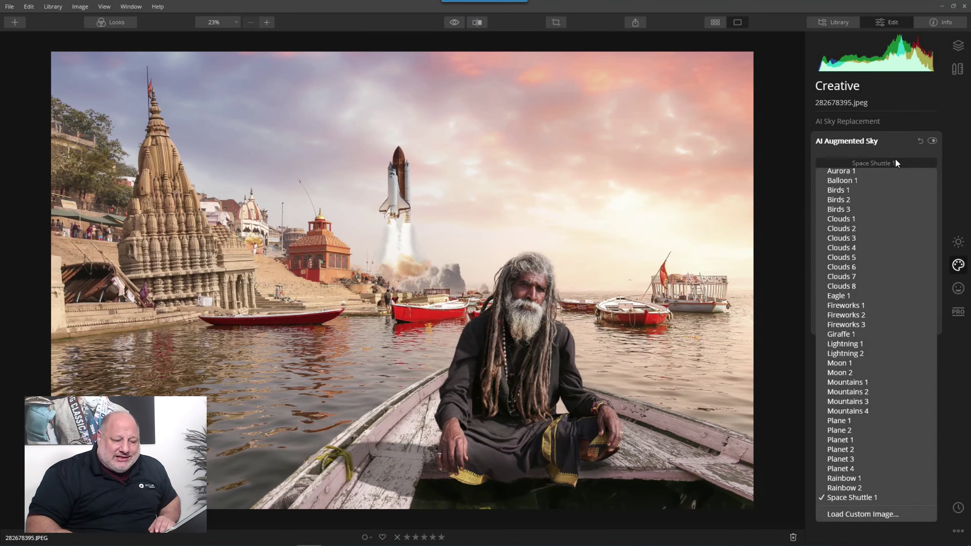
{"action": "left_click", "coordinate": [851, 210]}
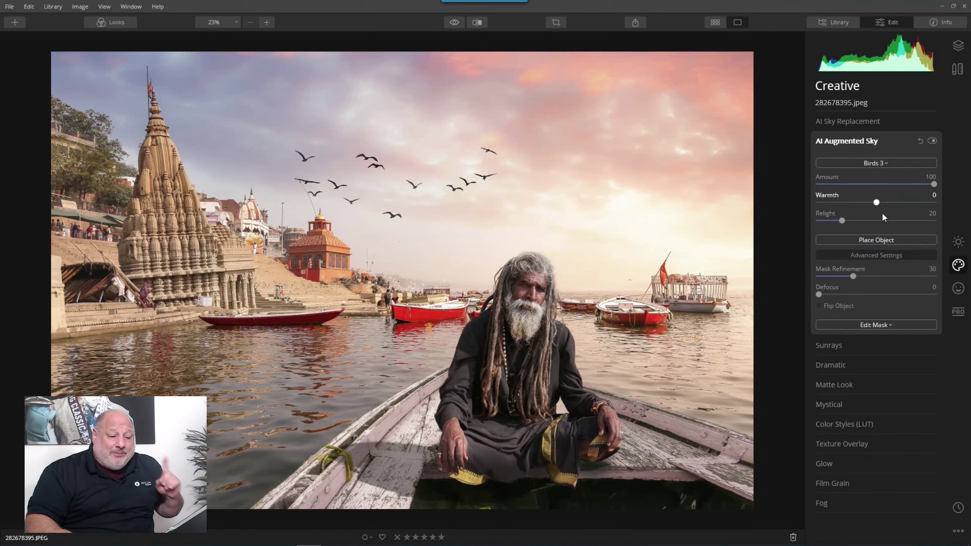
Step: Enlarge the flock of birds and shift it slightly up and toward the temple, then flip the object
{"action": "left_click", "coordinate": [884, 239]}
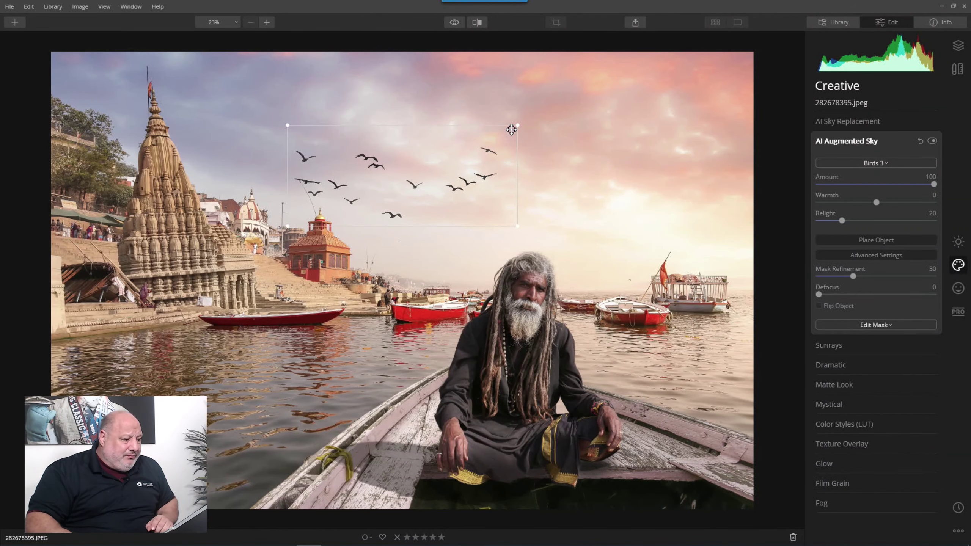
{"action": "left_click_drag", "start_coordinate": [521, 123], "coordinate": [580, 98]}
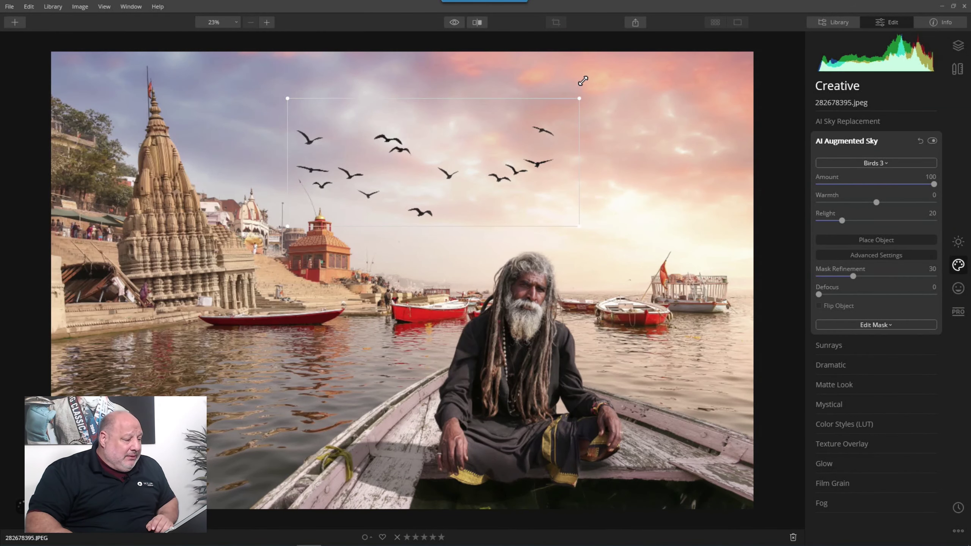
{"action": "left_click_drag", "start_coordinate": [492, 163], "coordinate": [446, 149]}
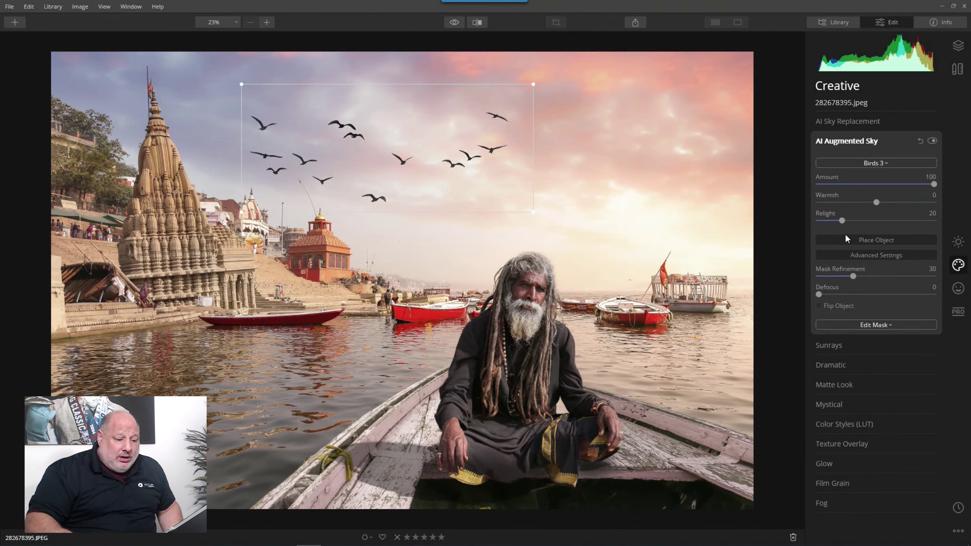
{"action": "left_click", "coordinate": [868, 240]}
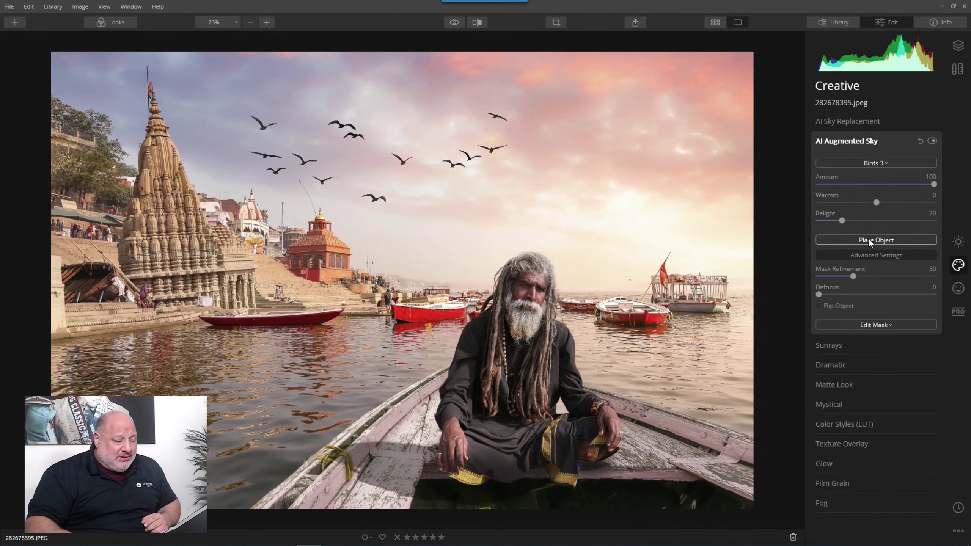
{"action": "left_click", "coordinate": [820, 306]}
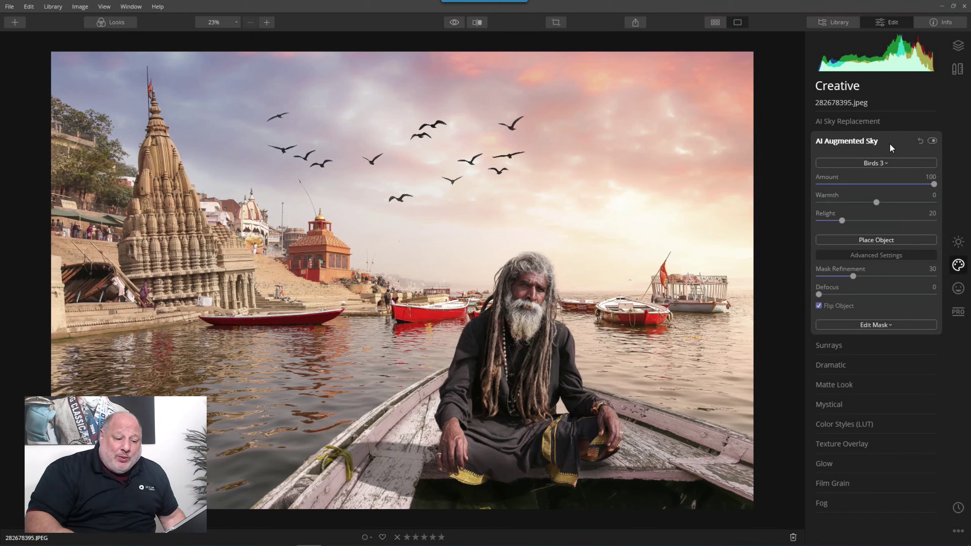
Step: View the folder that holds custom sky objects for AI Augmented Sky, and close it
{"action": "left_click", "coordinate": [886, 165]}
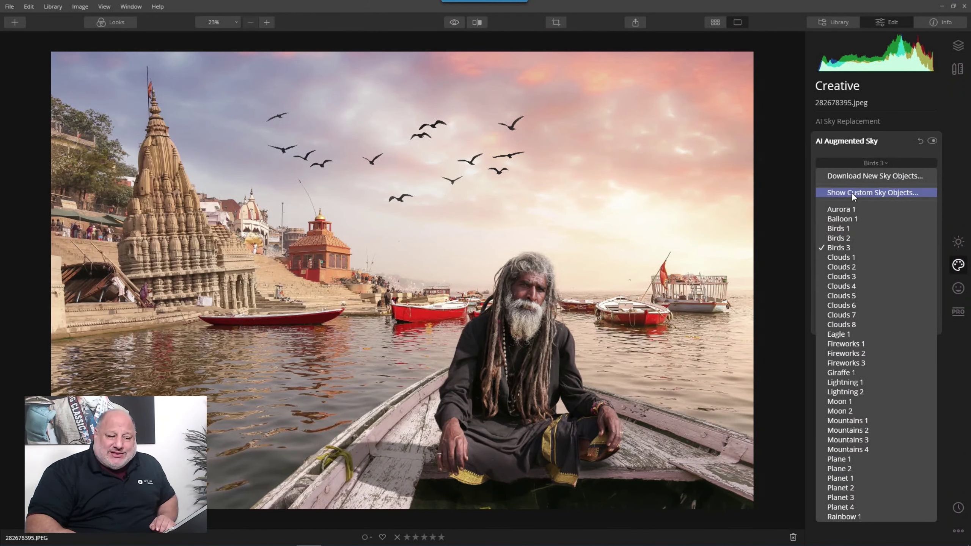
{"action": "left_click", "coordinate": [891, 192]}
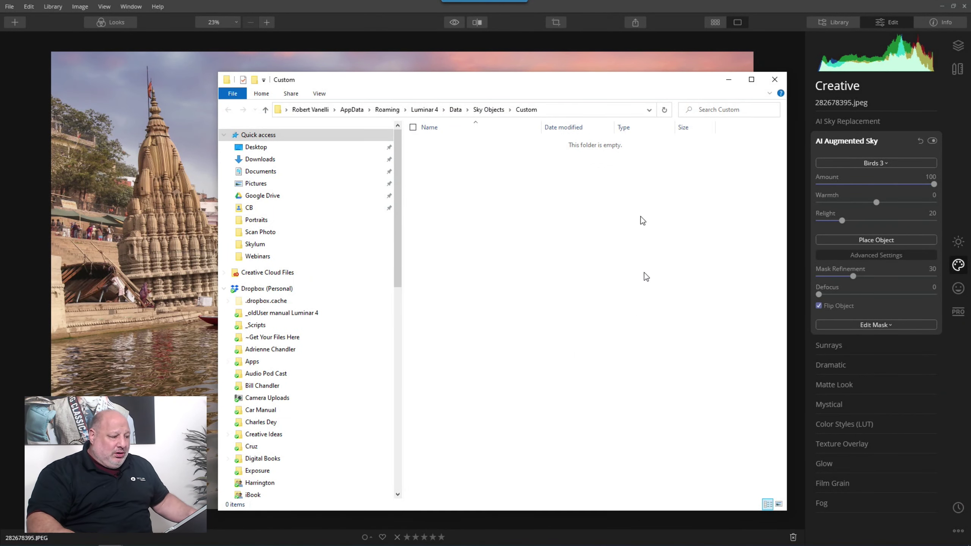
{"action": "left_click", "coordinate": [774, 80]}
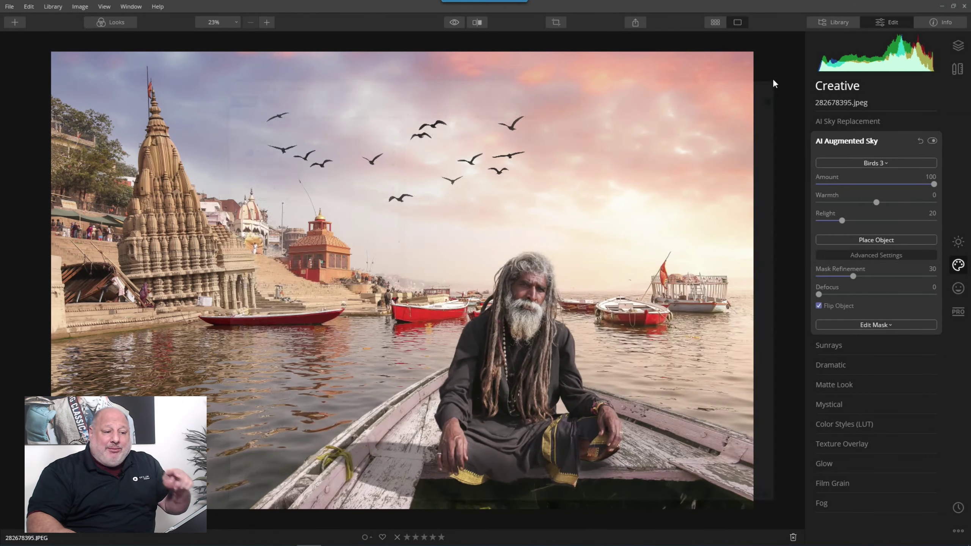
Step: View the folder of custom skies used by AI Sky Replacement, and close it
{"action": "left_click", "coordinate": [852, 117]}
{"action": "left_click", "coordinate": [873, 142]}
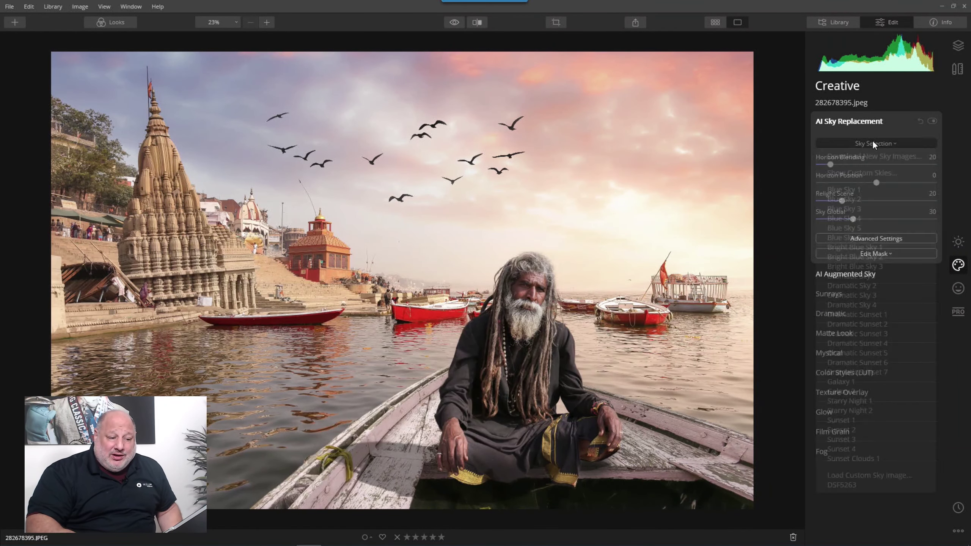
{"action": "left_click", "coordinate": [877, 171]}
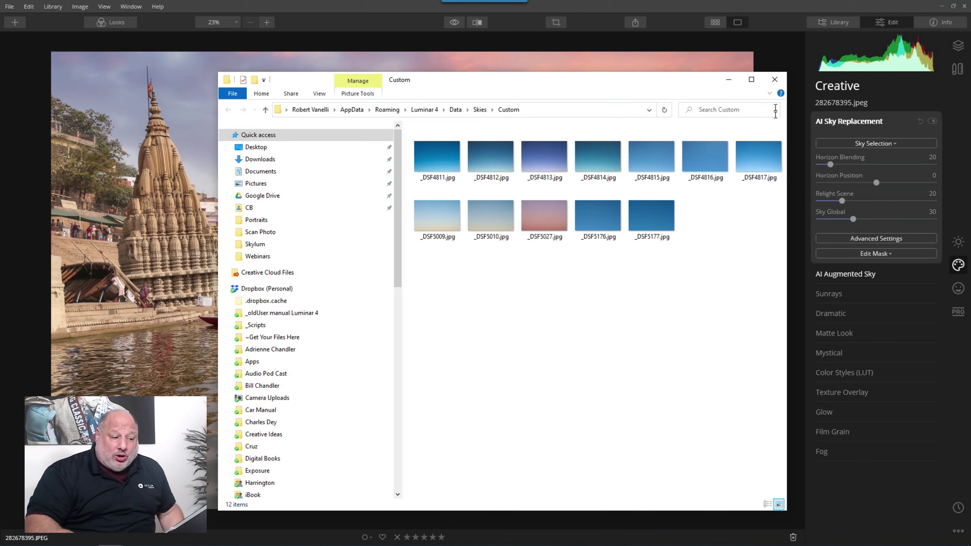
{"action": "left_click", "coordinate": [774, 79]}
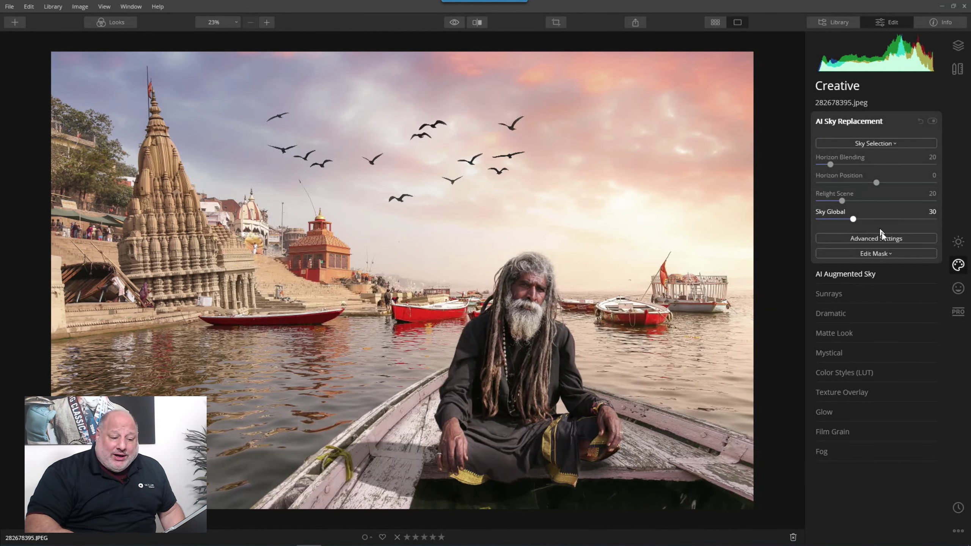
Step: Bring up the file chooser for loading a custom sky image in AI Sky Replacement, and dismiss it
{"action": "left_click", "coordinate": [868, 142]}
{"action": "scroll", "coordinate": [864, 306], "scroll_direction": "down", "scroll_amount": 3}
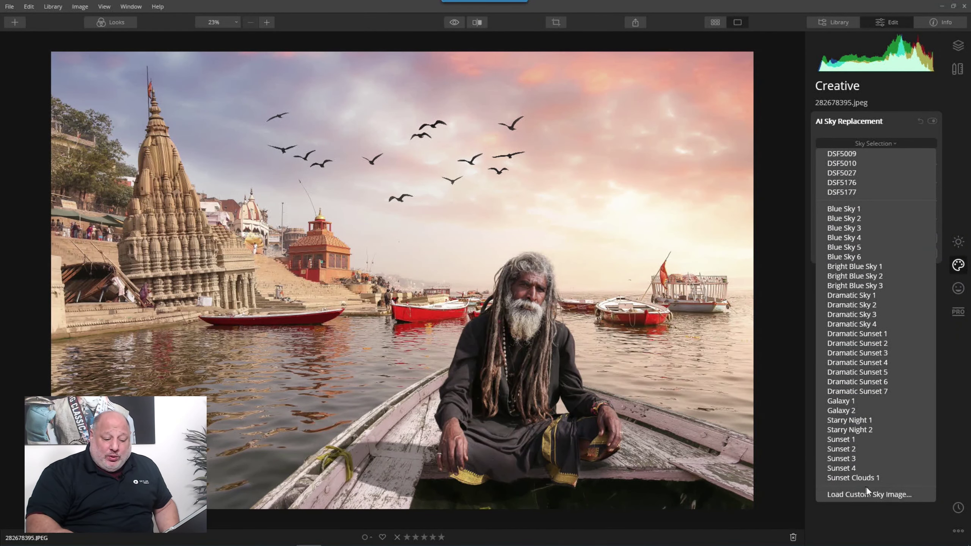
{"action": "left_click", "coordinate": [893, 496]}
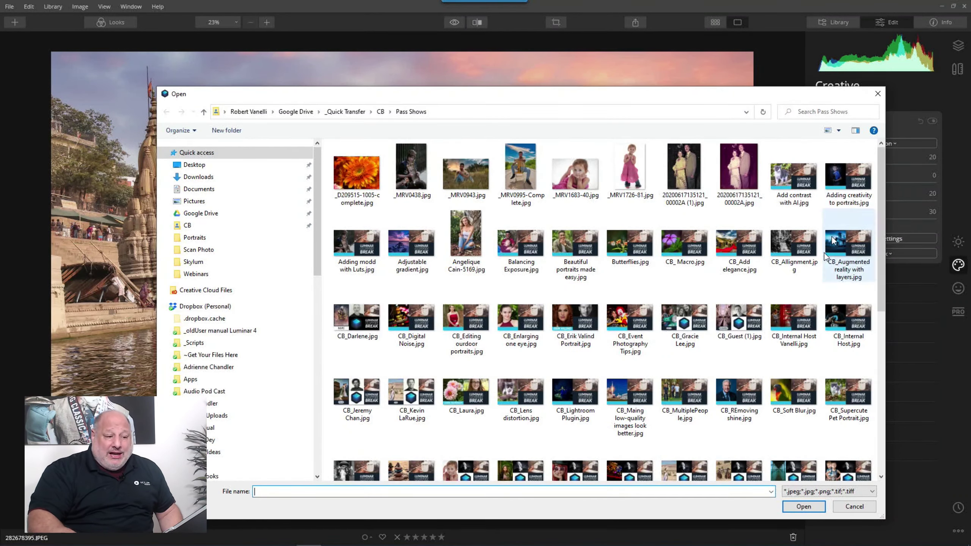
{"action": "left_click", "coordinate": [878, 93]}
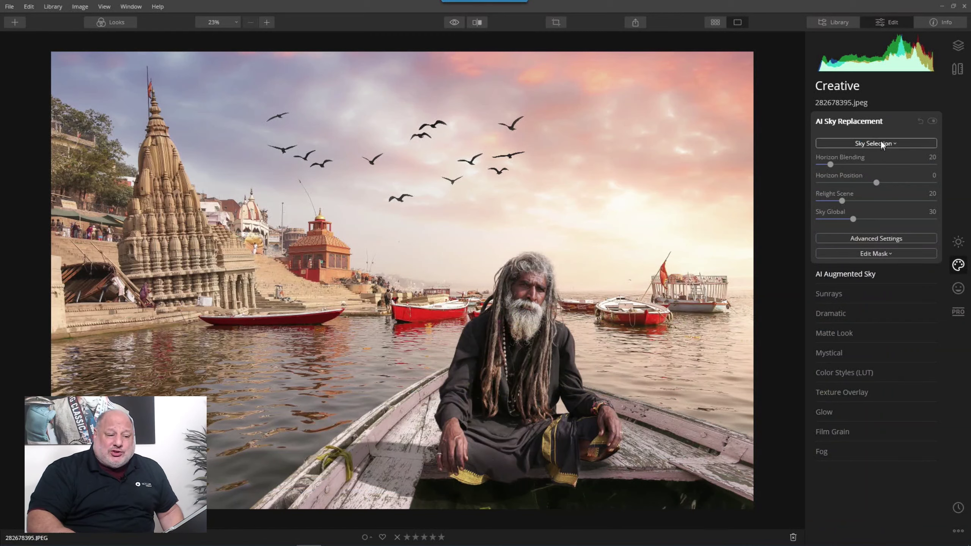
Step: Delete the sky images _DSF4811.jpg through _DSF4817.jpg from the custom skies folder and close the folder
{"action": "left_click", "coordinate": [881, 141]}
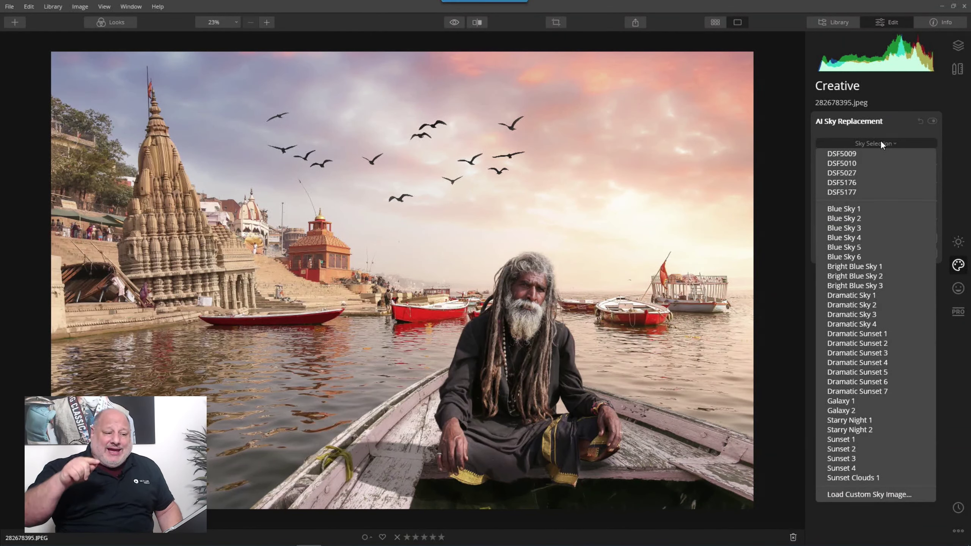
{"action": "scroll", "coordinate": [865, 188], "scroll_direction": "up", "scroll_amount": 5}
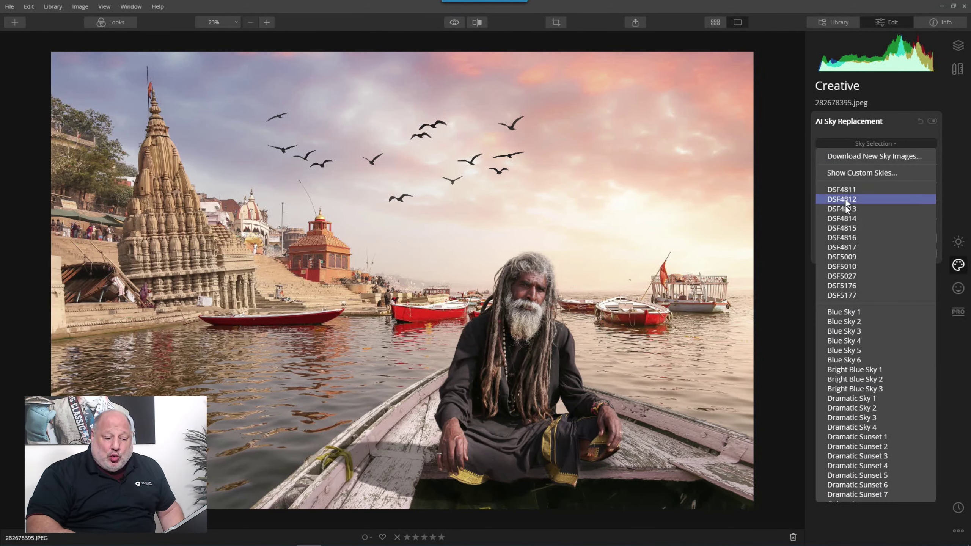
{"action": "left_click", "coordinate": [872, 174]}
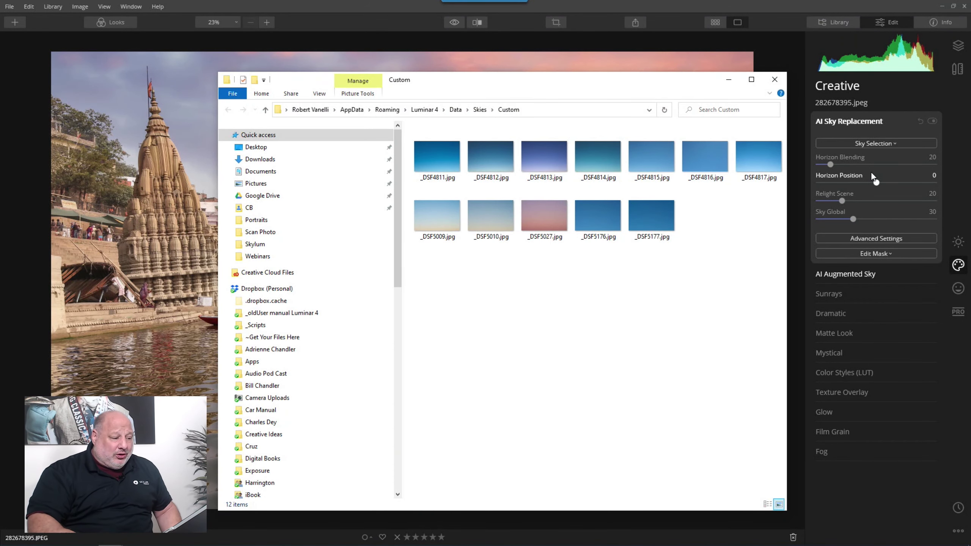
{"action": "left_click", "coordinate": [426, 163]}
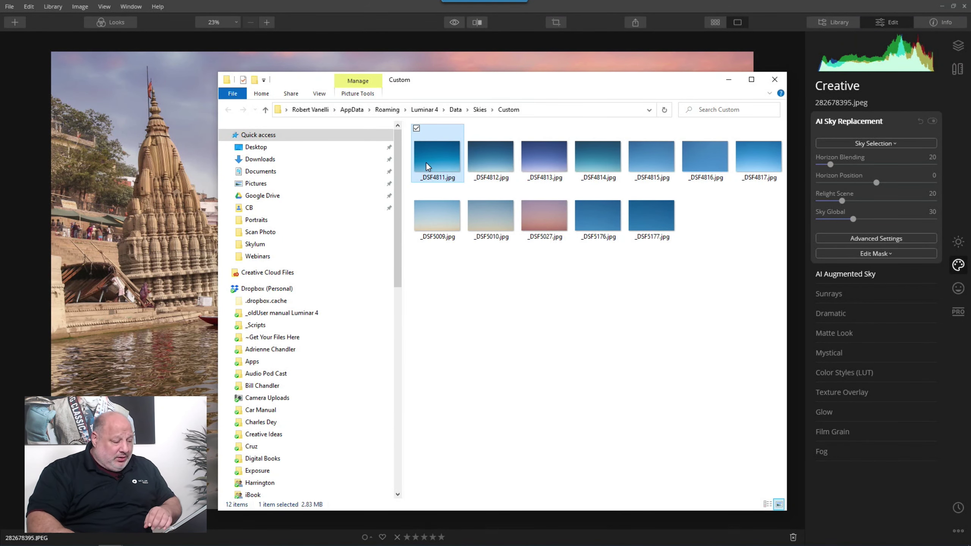
{"action": "left_click", "coordinate": [741, 165], "text": "ctrl"}
{"action": "left_click", "coordinate": [711, 163], "text": "ctrl"}
{"action": "left_click", "coordinate": [650, 155], "text": "ctrl"}
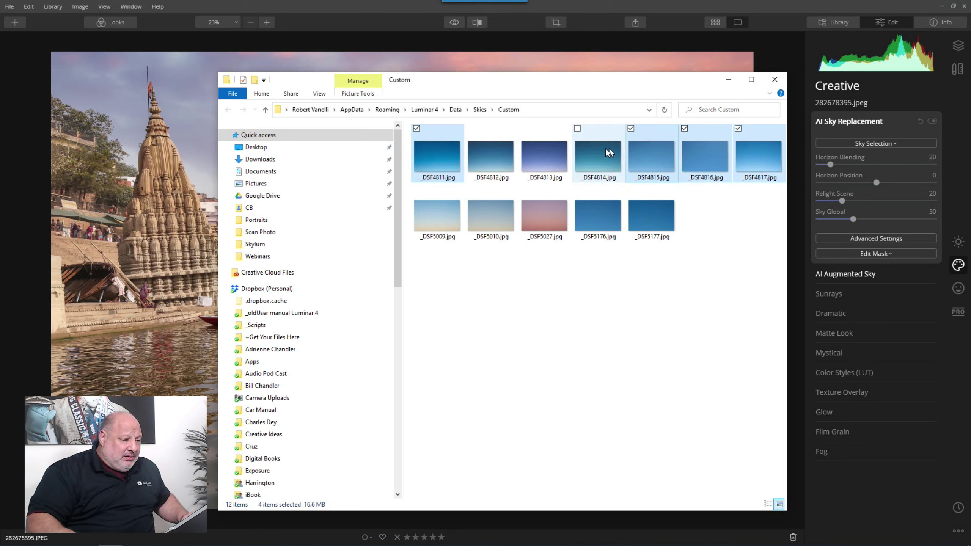
{"action": "left_click", "coordinate": [598, 150], "text": "ctrl"}
{"action": "left_click", "coordinate": [535, 149], "text": "ctrl"}
{"action": "key", "text": "Delete"}
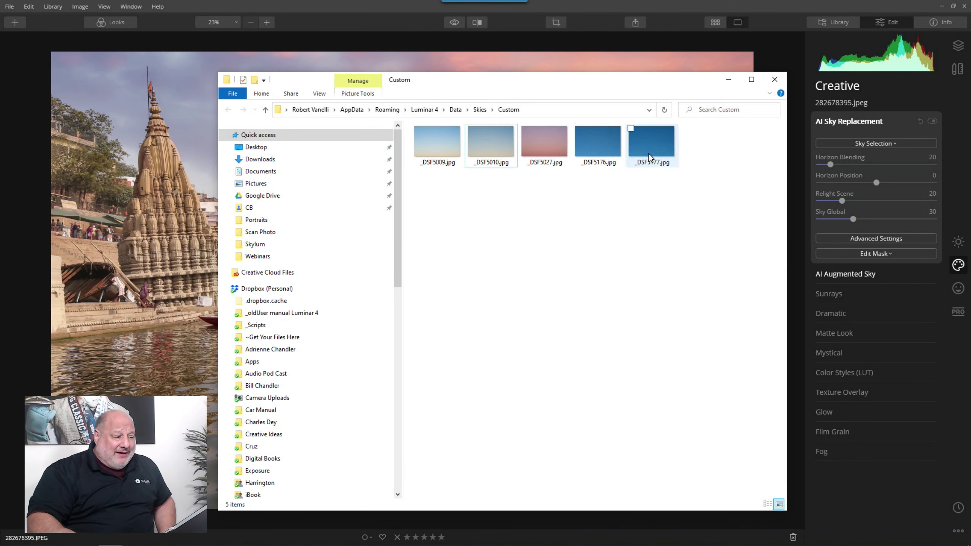
{"action": "left_click", "coordinate": [778, 81]}
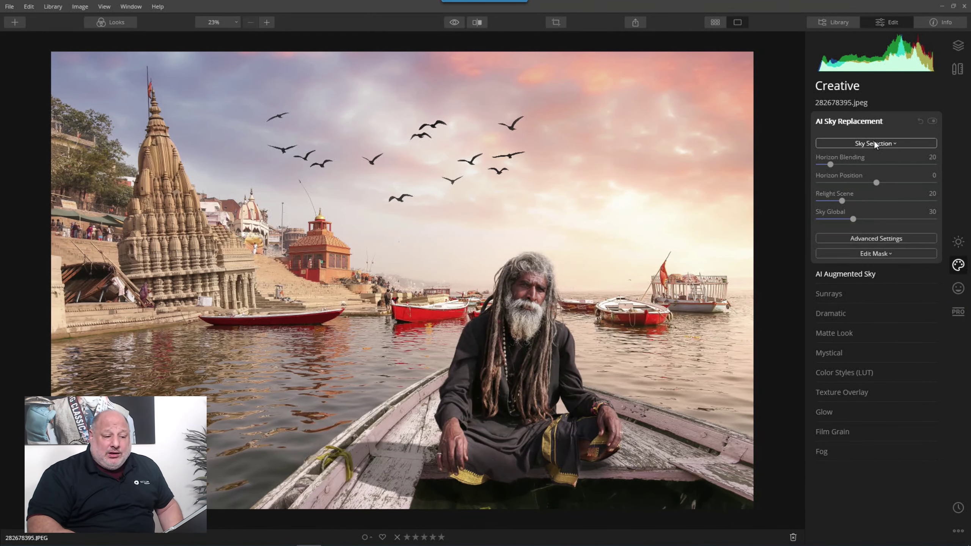
Step: Recheck the remaining images in the custom skies folder and replace the photo's sky with the custom sky _DSF5176
{"action": "left_click", "coordinate": [874, 140]}
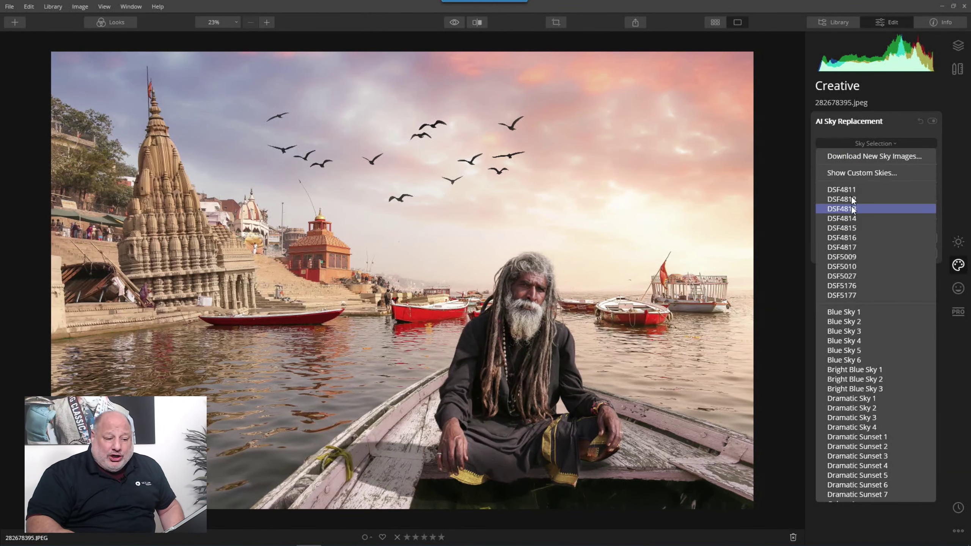
{"action": "left_click", "coordinate": [856, 173]}
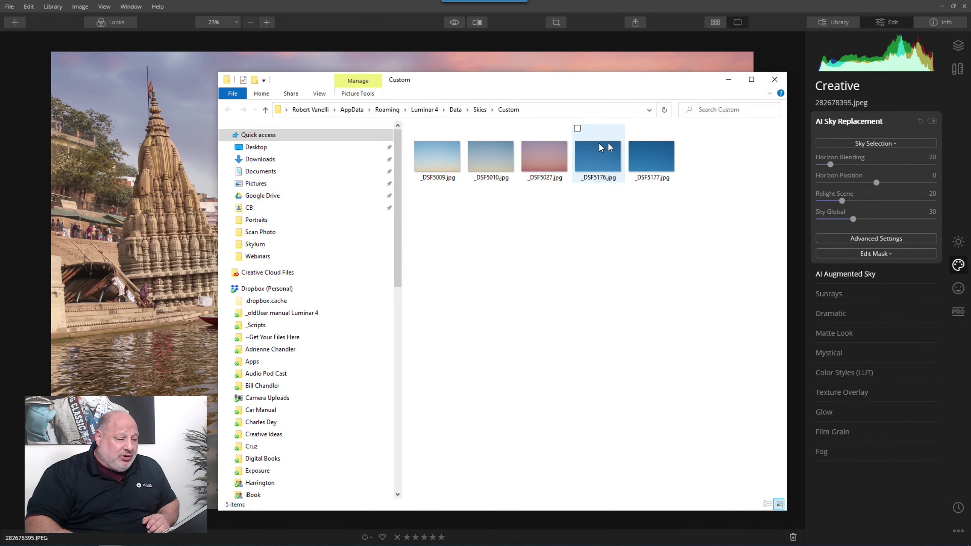
{"action": "left_click", "coordinate": [776, 81]}
{"action": "left_click", "coordinate": [869, 143]}
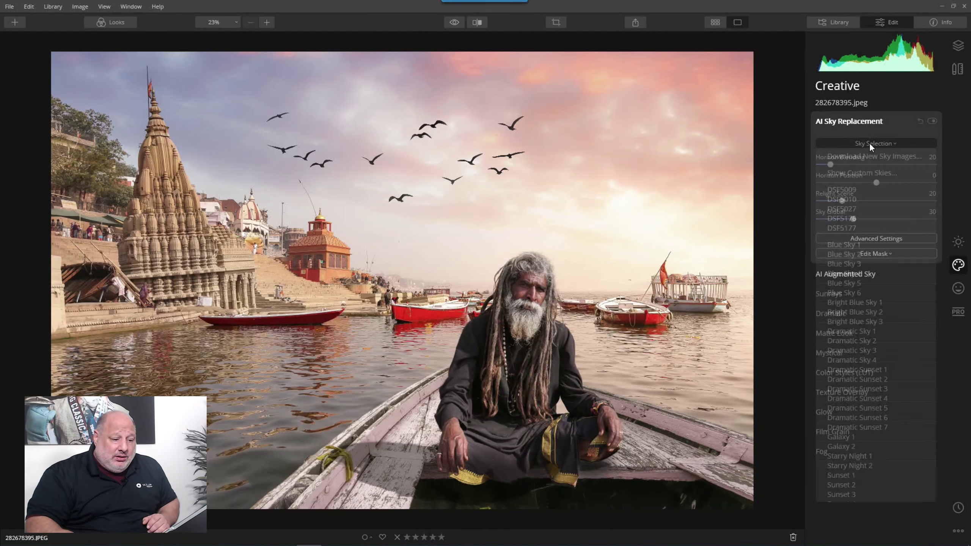
{"action": "left_click", "coordinate": [850, 218]}
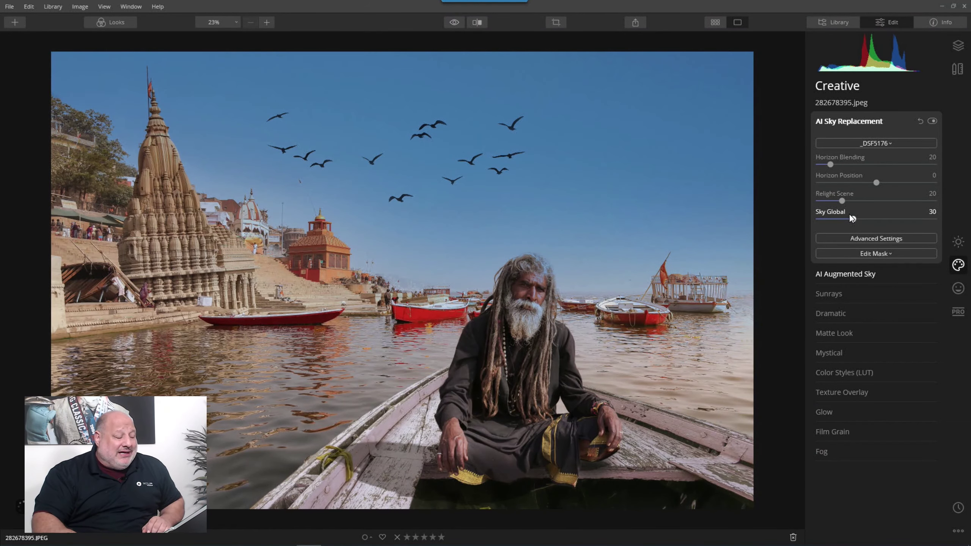
Step: Reopen the custom skies folder and display its images with much larger thumbnails
{"action": "left_click", "coordinate": [876, 143]}
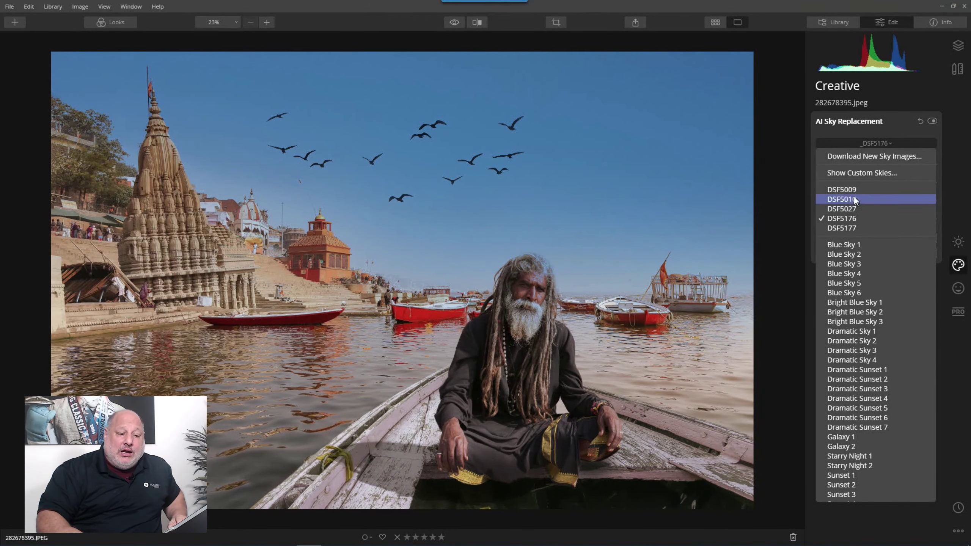
{"action": "left_click", "coordinate": [857, 175]}
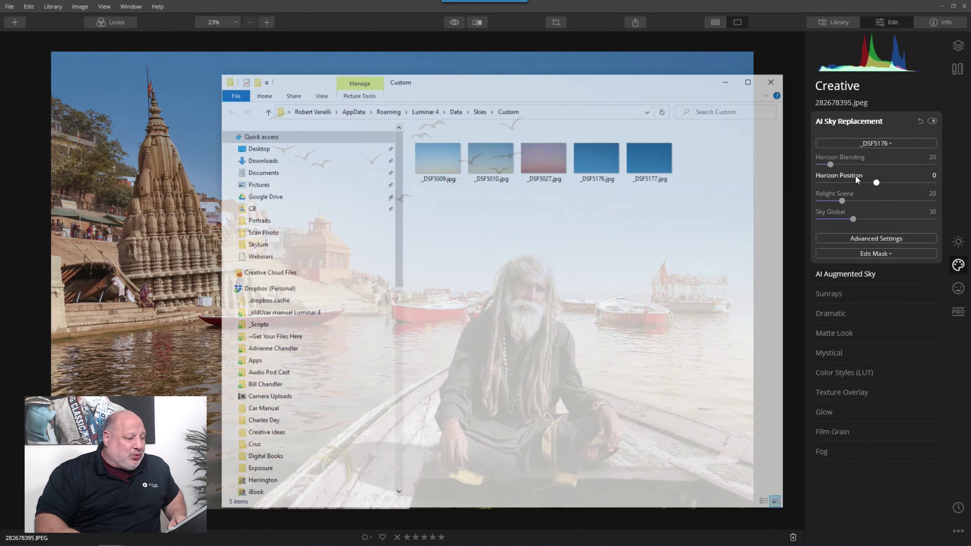
{"action": "right_click", "coordinate": [487, 216]}
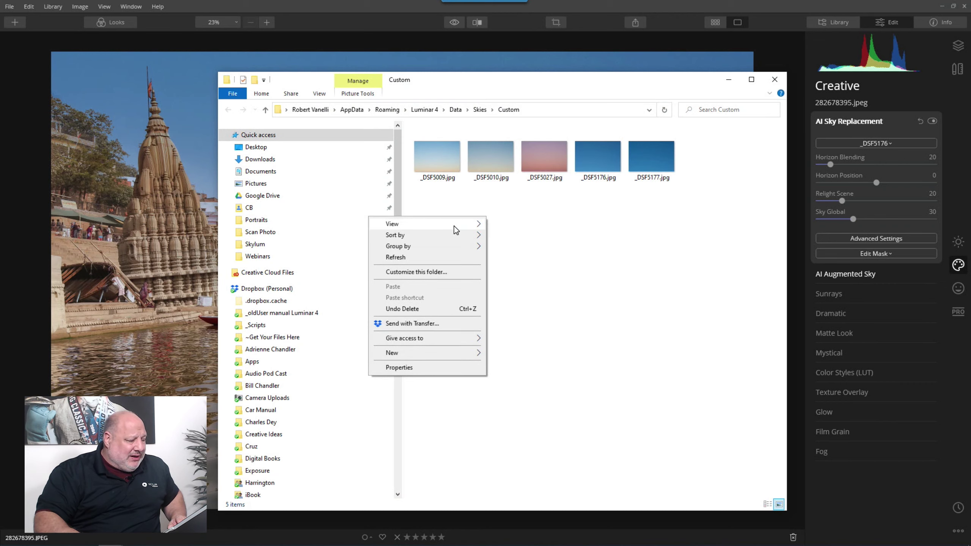
{"action": "mouse_move", "coordinate": [464, 224]}
{"action": "left_click", "coordinate": [508, 226]}
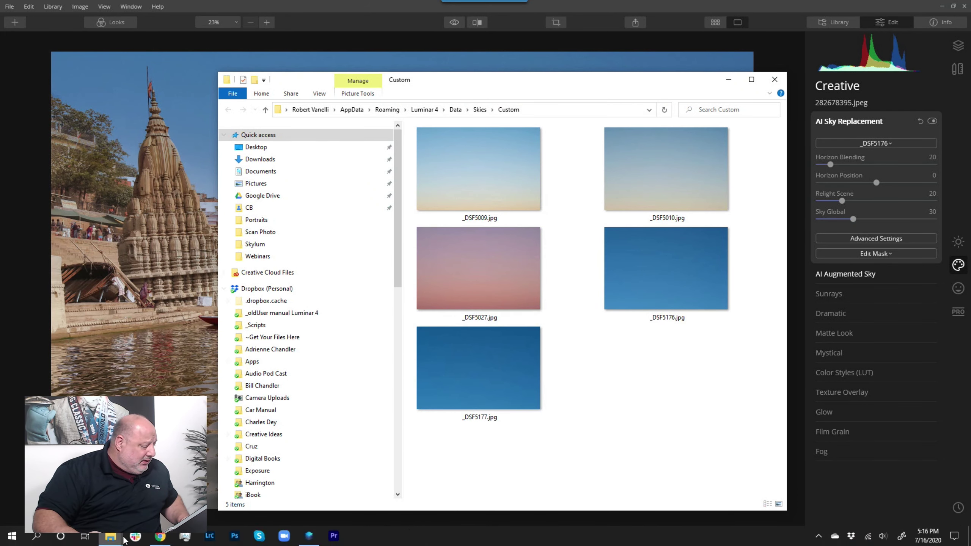
Step: Open a second File Explorer window and display This PC
{"action": "left_click", "coordinate": [112, 536]}
{"action": "right_click", "coordinate": [114, 540]}
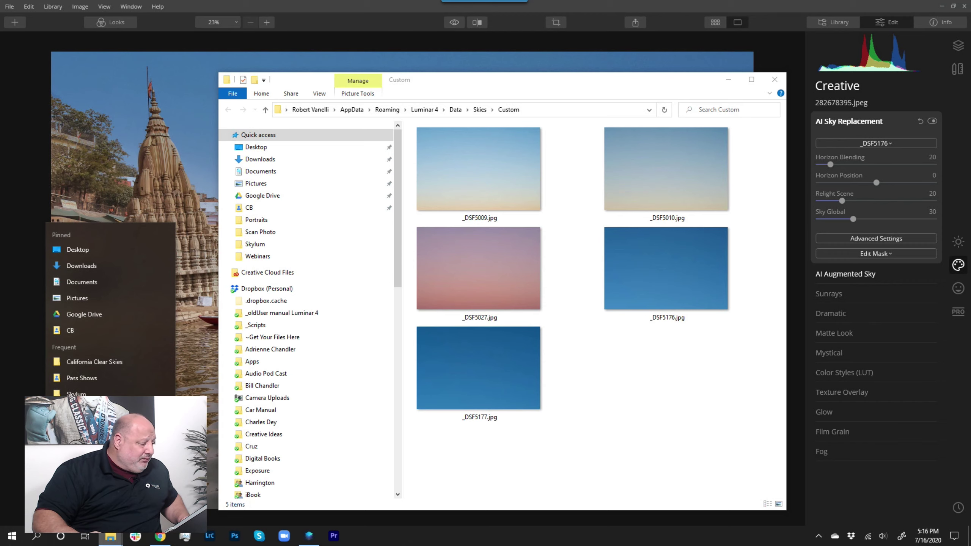
{"action": "left_click", "coordinate": [82, 518]}
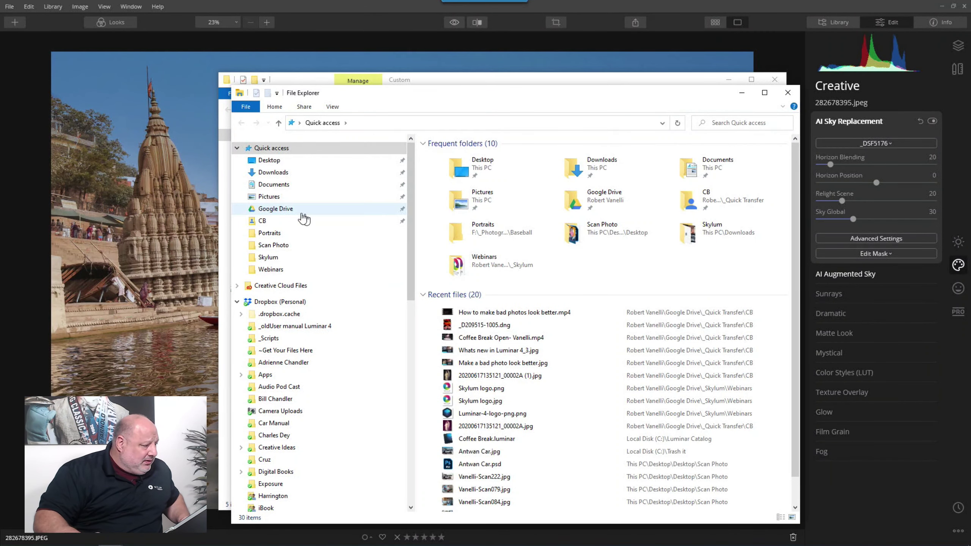
{"action": "scroll", "coordinate": [283, 268], "scroll_direction": "down", "scroll_amount": 4}
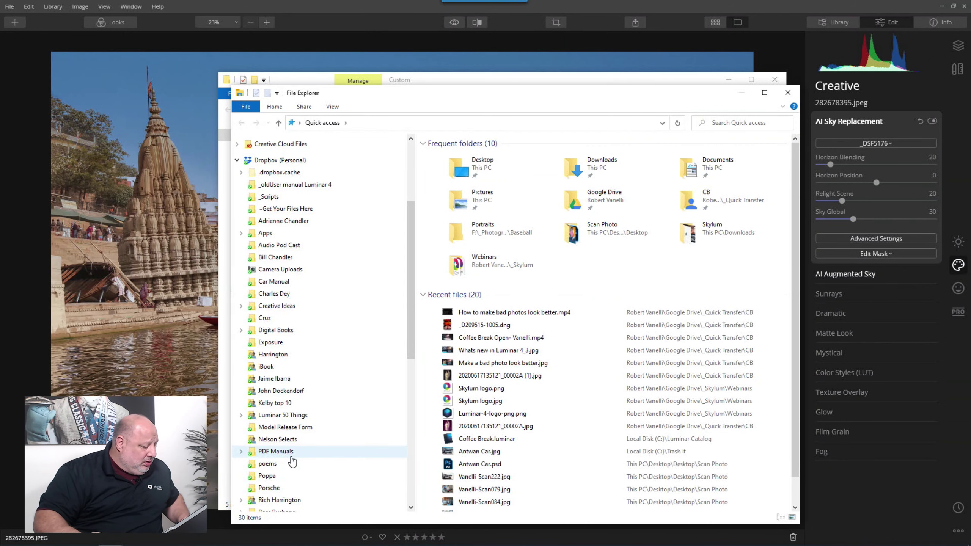
{"action": "scroll", "coordinate": [293, 462], "scroll_direction": "down", "scroll_amount": 8}
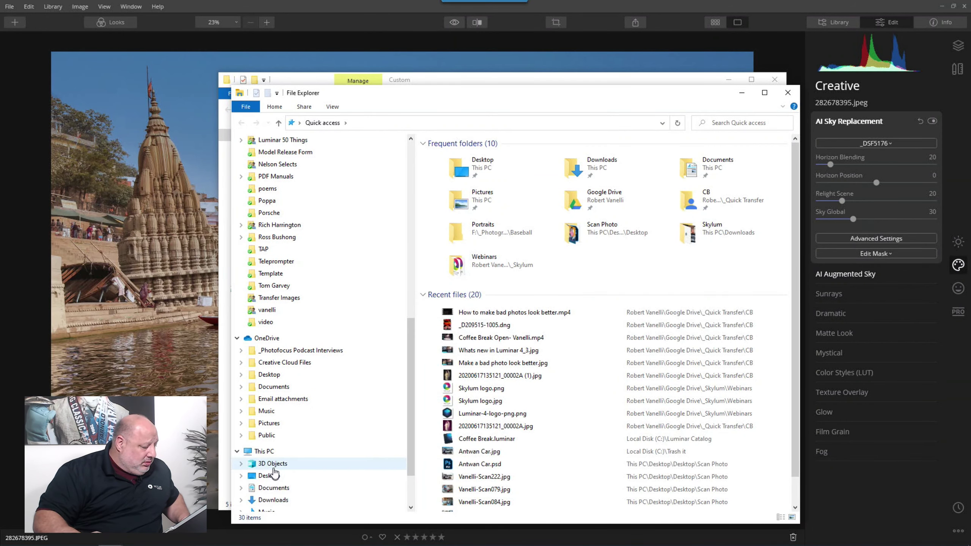
{"action": "left_click", "coordinate": [264, 452]}
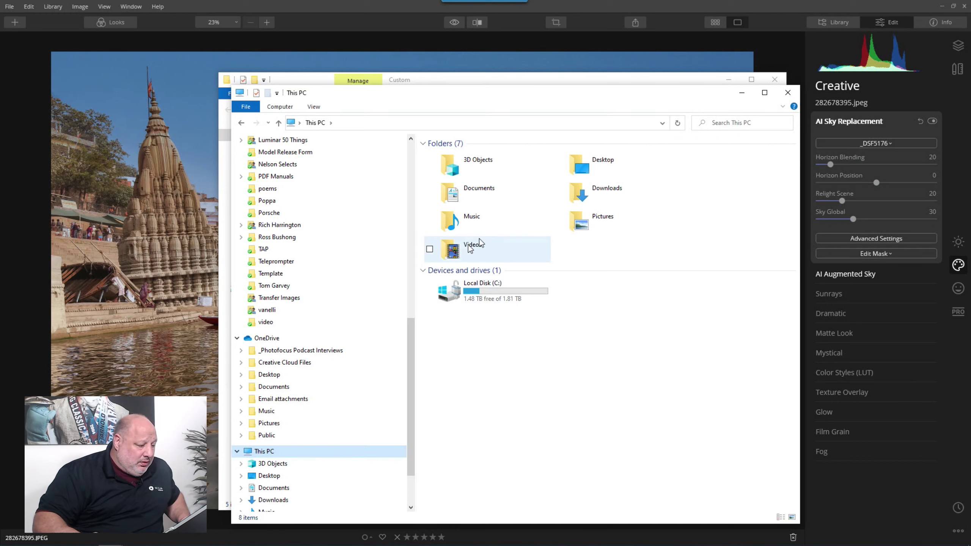
Step: Browse the local C: drive to the folder Photography\_Assets\Skies\California Sunsets
{"action": "double_click", "coordinate": [448, 290]}
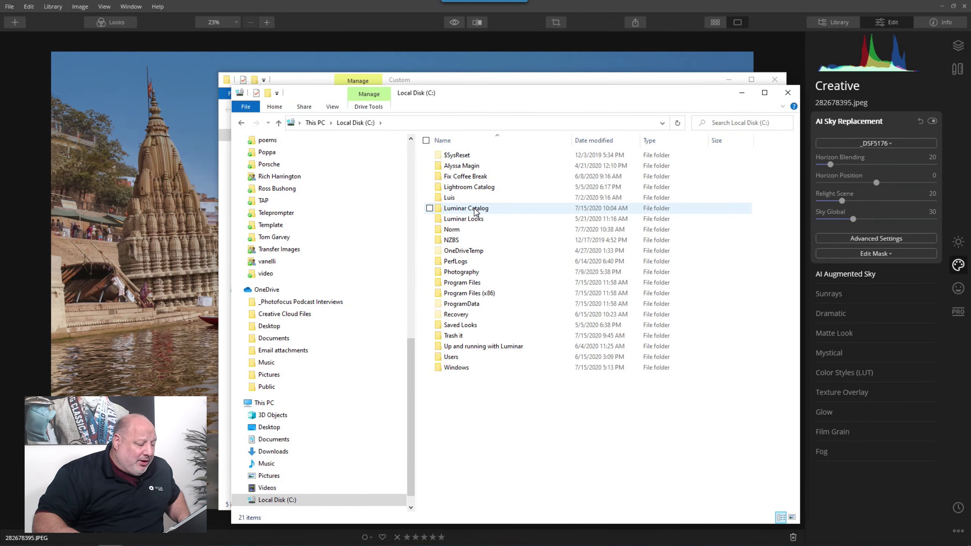
{"action": "double_click", "coordinate": [476, 272]}
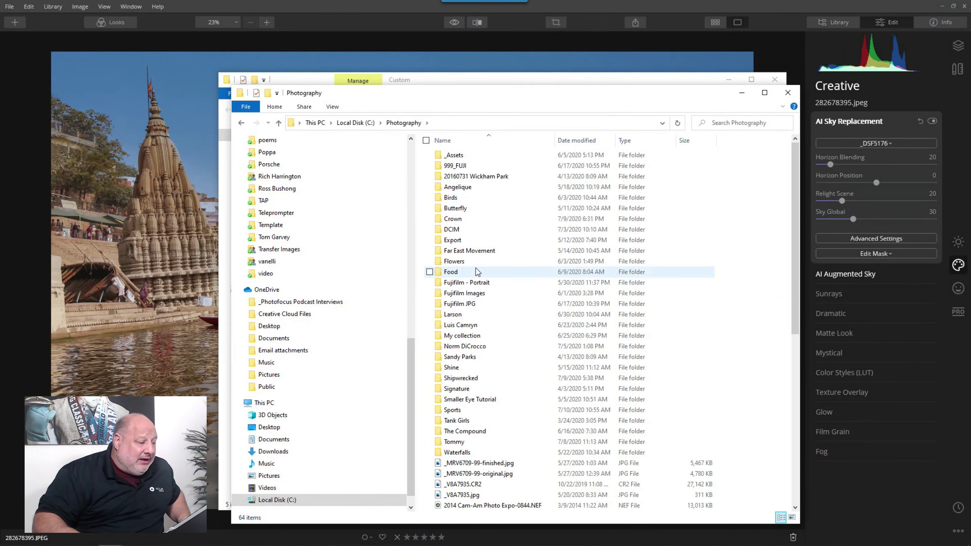
{"action": "double_click", "coordinate": [465, 155]}
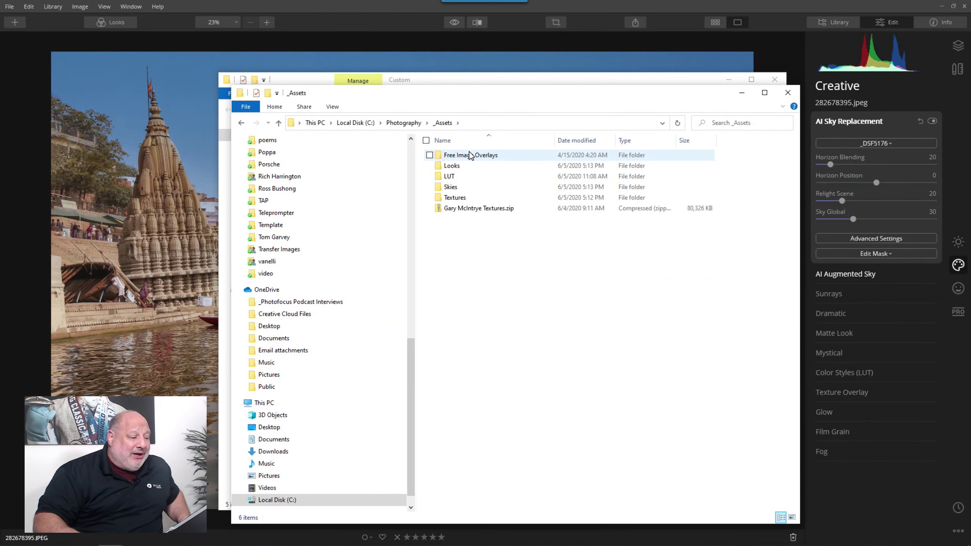
{"action": "double_click", "coordinate": [468, 187]}
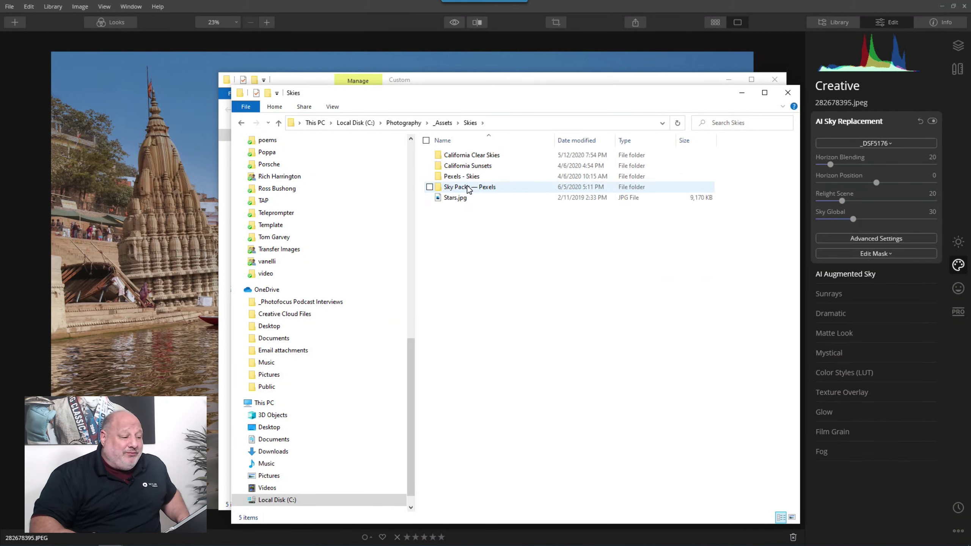
{"action": "double_click", "coordinate": [502, 170]}
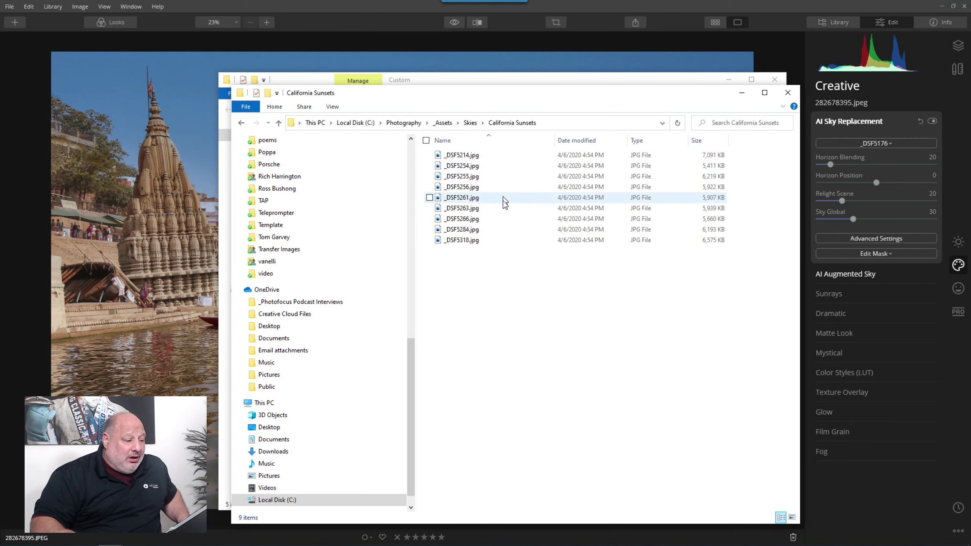
Step: Copy all sky images from the California Sunsets folder into the custom skies folder and close both windows
{"action": "left_click", "coordinate": [488, 158]}
{"action": "key", "text": "ctrl+a"}
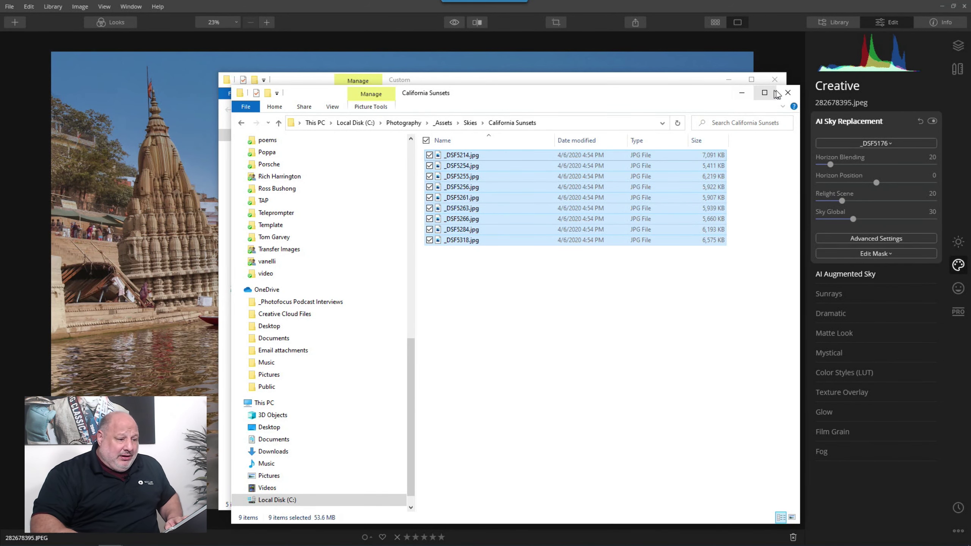
{"action": "left_click", "coordinate": [788, 93]}
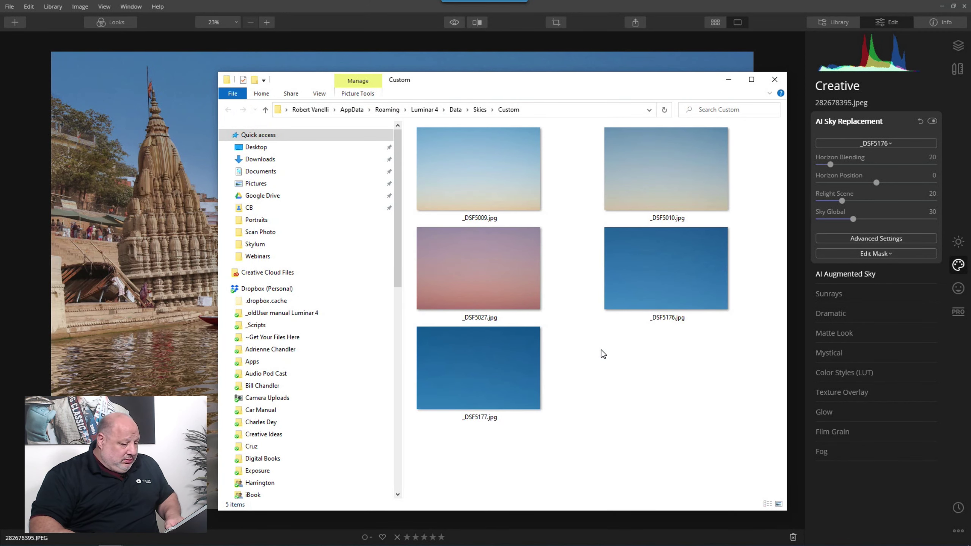
{"action": "key", "text": "ctrl+v"}
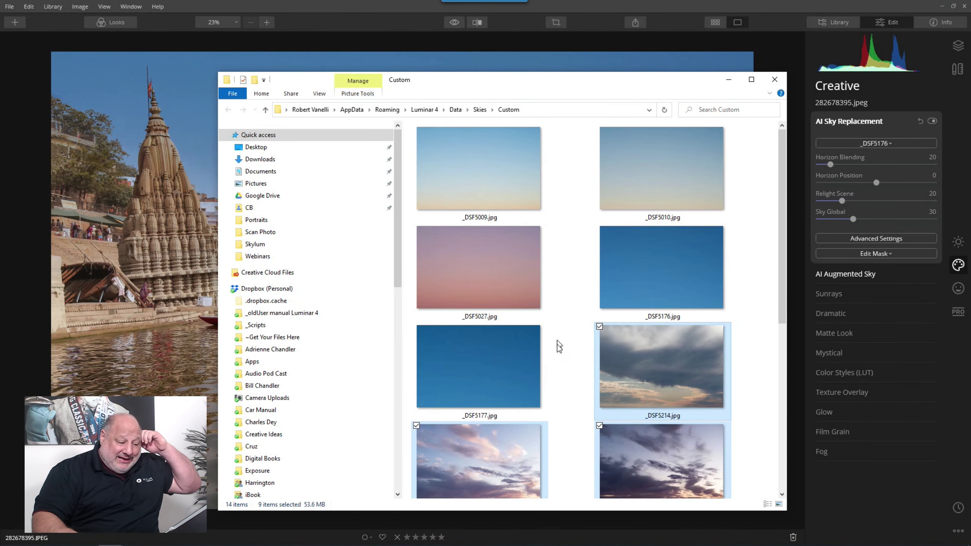
{"action": "scroll", "coordinate": [555, 403], "scroll_direction": "down", "scroll_amount": 5}
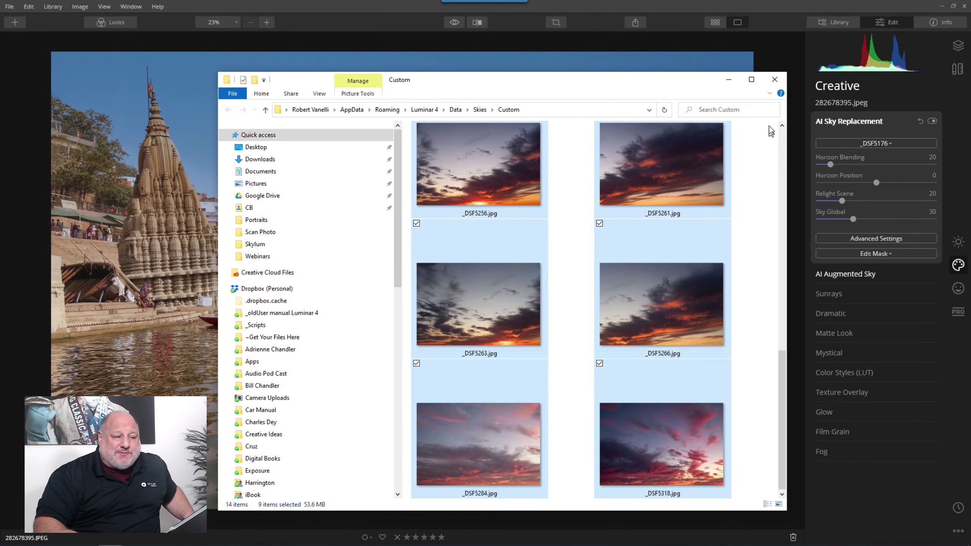
{"action": "left_click", "coordinate": [778, 81]}
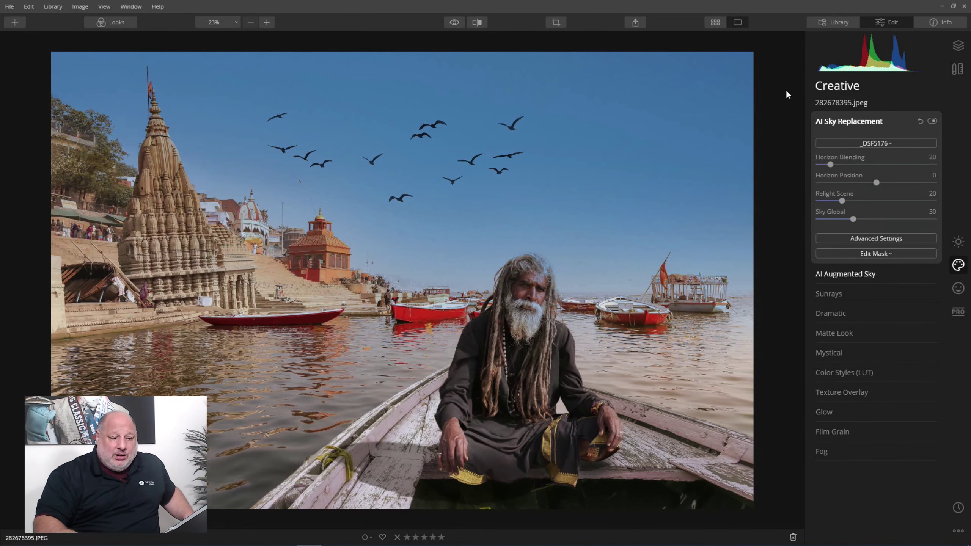
Step: Recheck the images in the custom skies folder and replace the photo's sky with the custom sky _DSF5318
{"action": "left_click", "coordinate": [876, 143]}
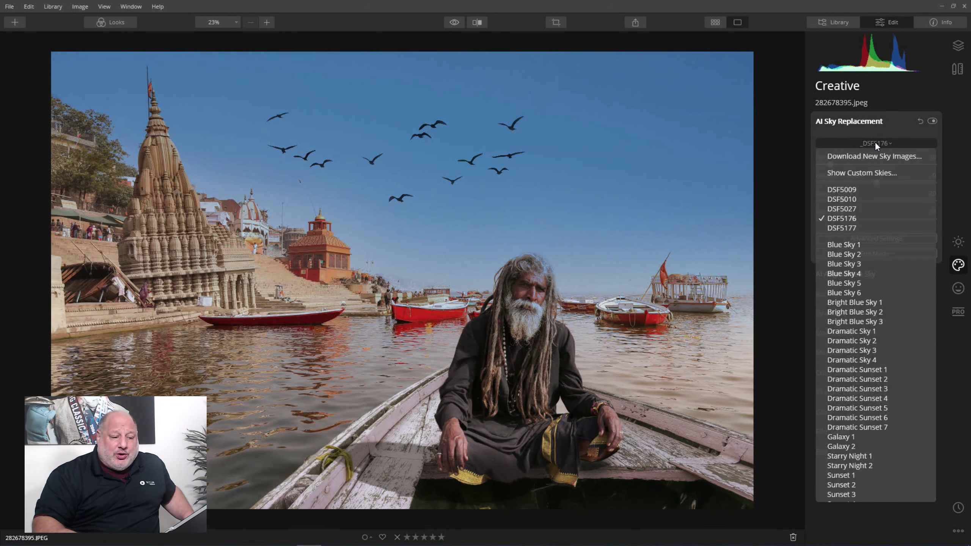
{"action": "left_click", "coordinate": [862, 174]}
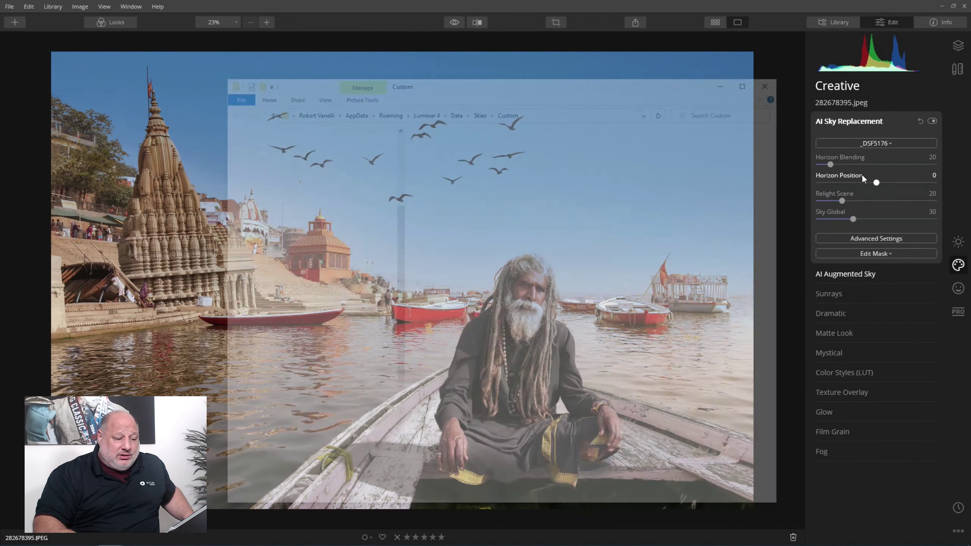
{"action": "scroll", "coordinate": [677, 287], "scroll_direction": "down", "scroll_amount": 5}
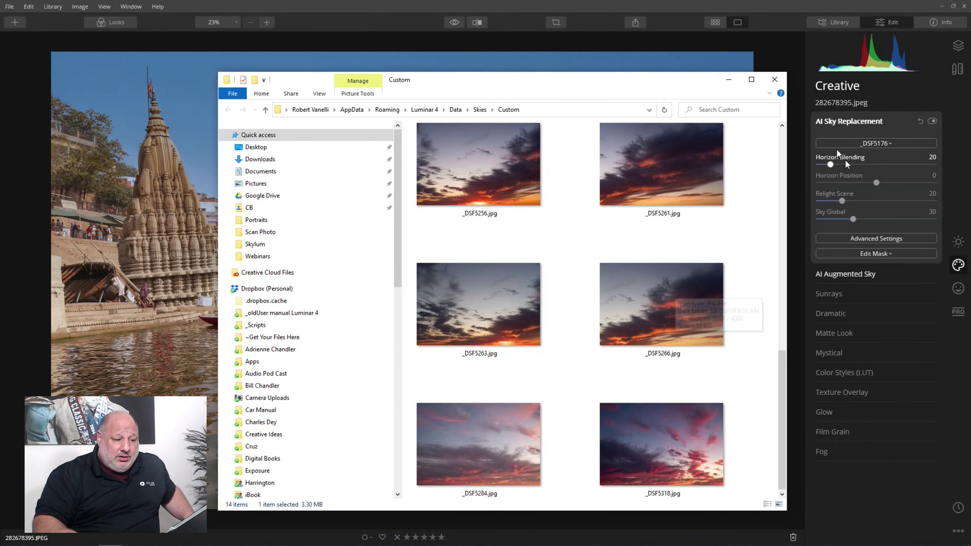
{"action": "left_click", "coordinate": [774, 79]}
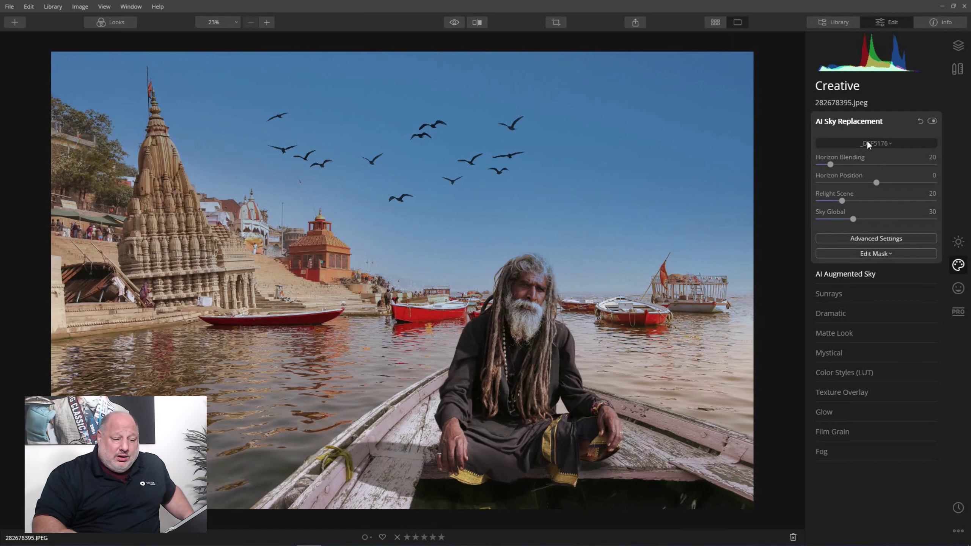
{"action": "left_click", "coordinate": [867, 142]}
{"action": "left_click", "coordinate": [848, 315]}
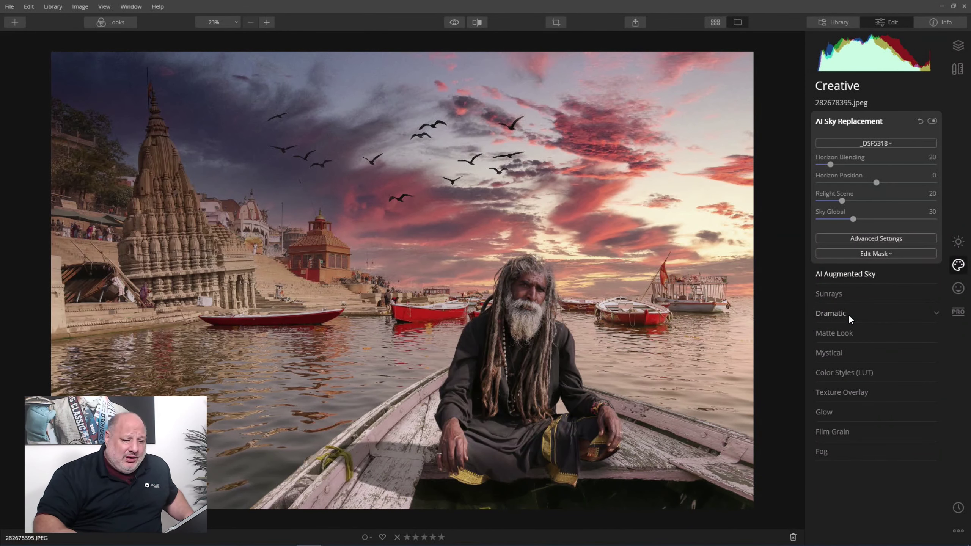
Step: Flip the Birds 3 object in AI Augmented Sky and collapse the tool
{"action": "left_click", "coordinate": [858, 276]}
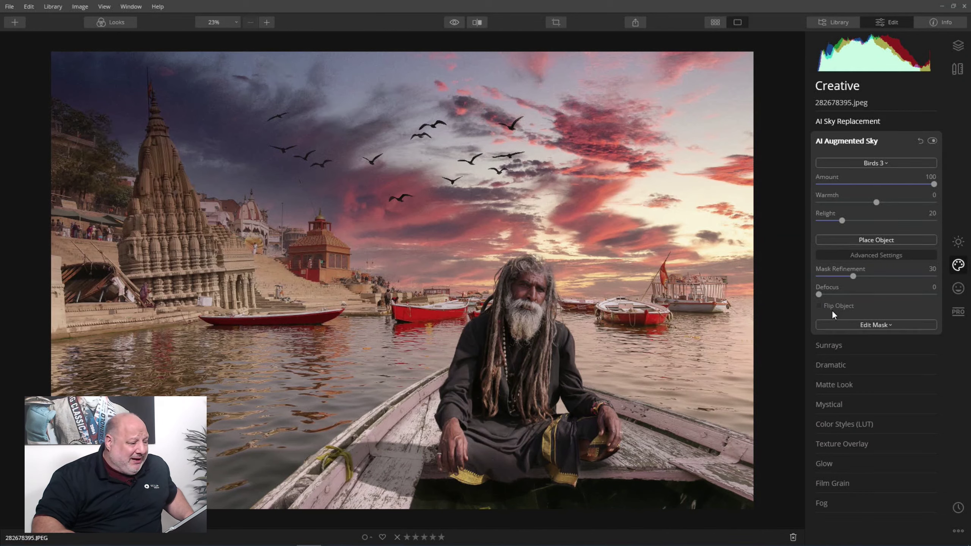
{"action": "left_click", "coordinate": [818, 307]}
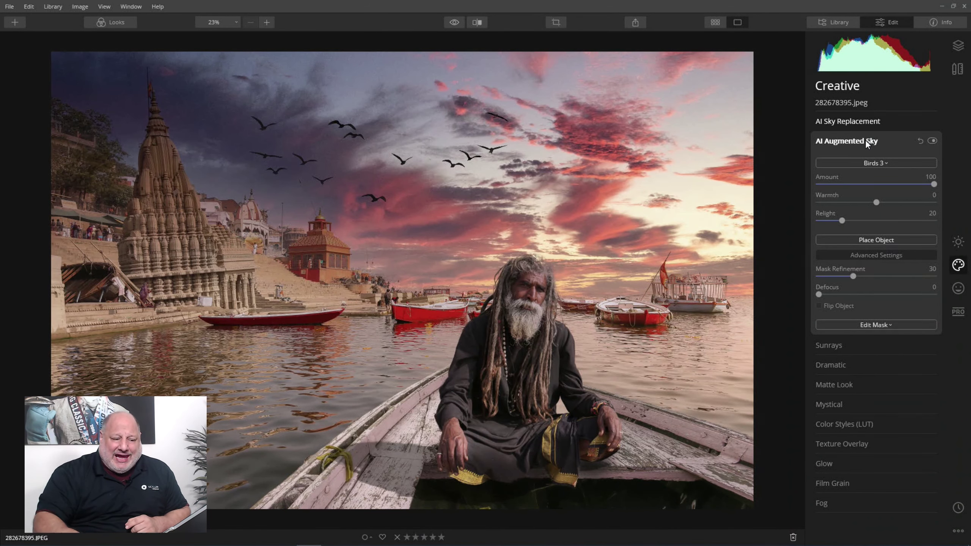
{"action": "left_click", "coordinate": [856, 136]}
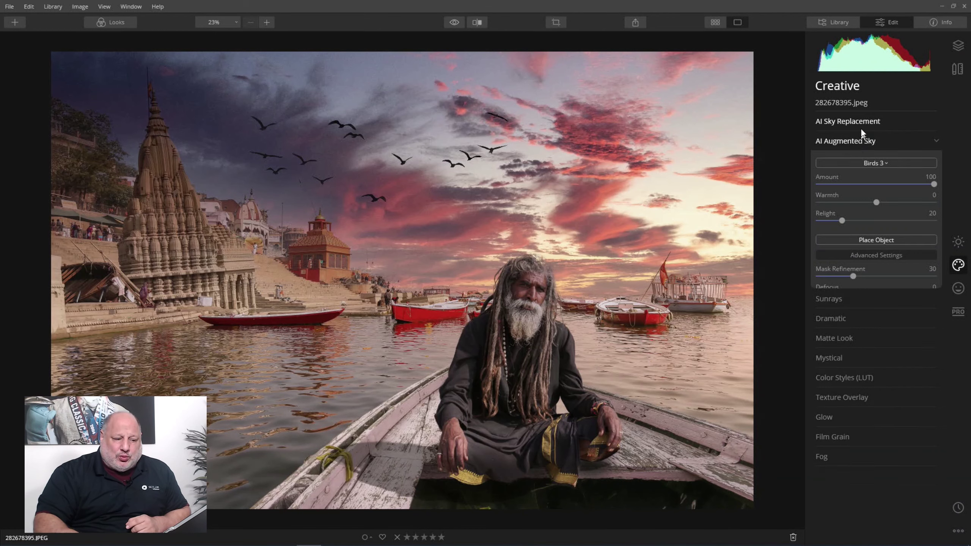
Step: Review the AI Sky Replacement sky list and the custom skies folder, looking at _DSF5318.jpg, and close both
{"action": "left_click", "coordinate": [861, 121]}
{"action": "left_click", "coordinate": [863, 142]}
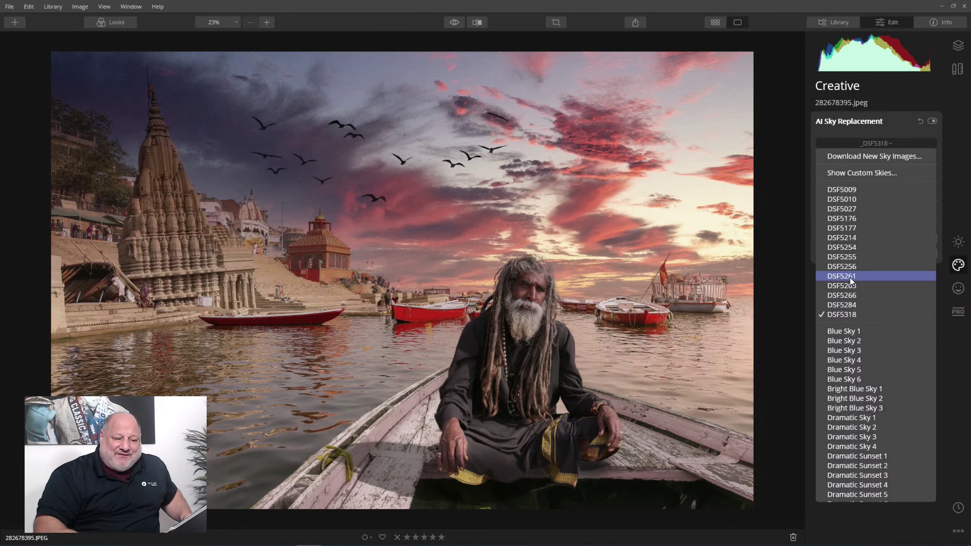
{"action": "left_click", "coordinate": [870, 174]}
{"action": "scroll", "coordinate": [617, 334], "scroll_direction": "down", "scroll_amount": 5}
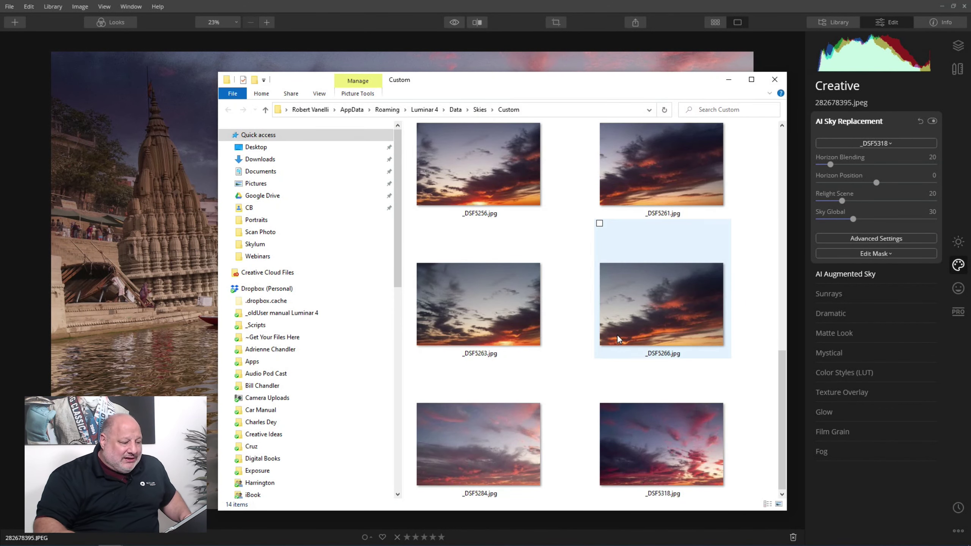
{"action": "left_click", "coordinate": [680, 440]}
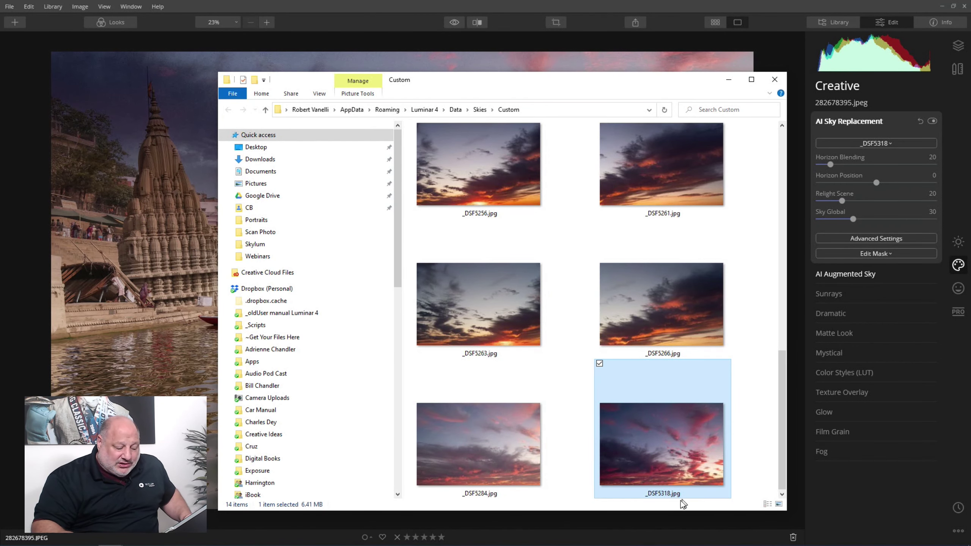
{"action": "left_click", "coordinate": [775, 80]}
{"action": "left_click", "coordinate": [881, 142]}
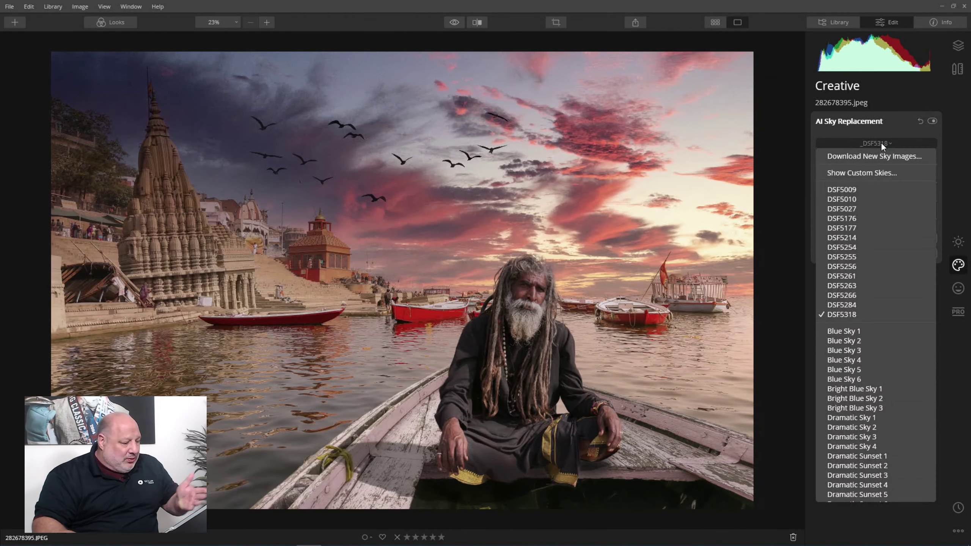
{"action": "left_click", "coordinate": [881, 141]}
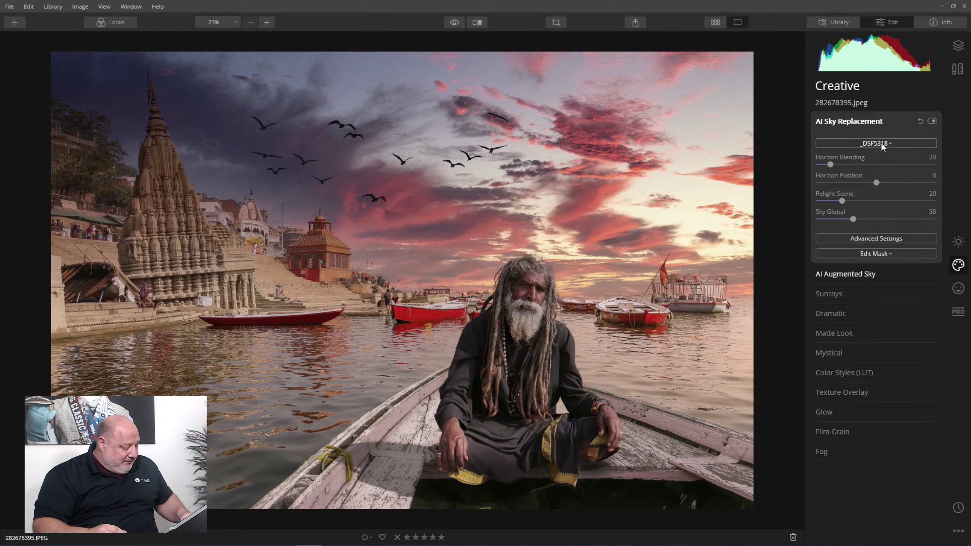
{"action": "key", "text": "alt+Tab"}
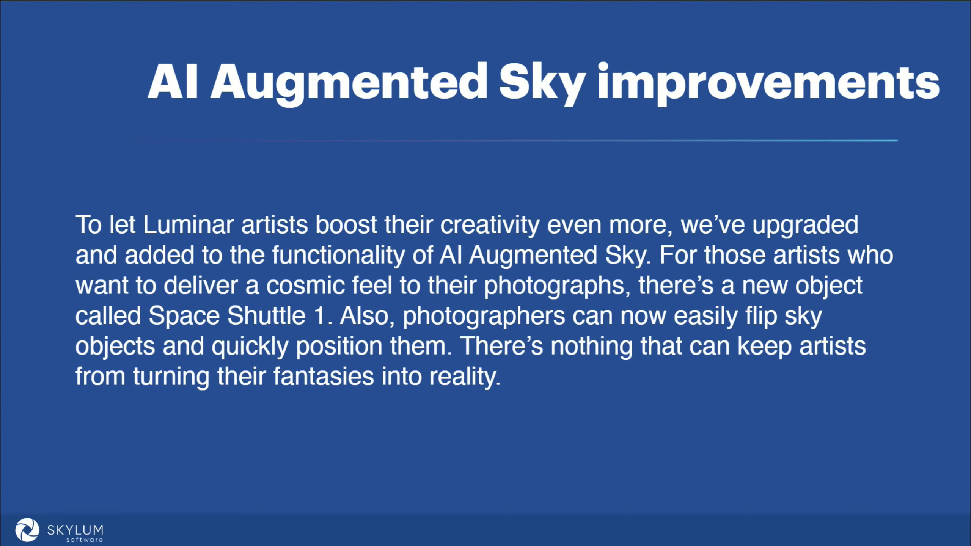
{"action": "key", "text": "Right"}
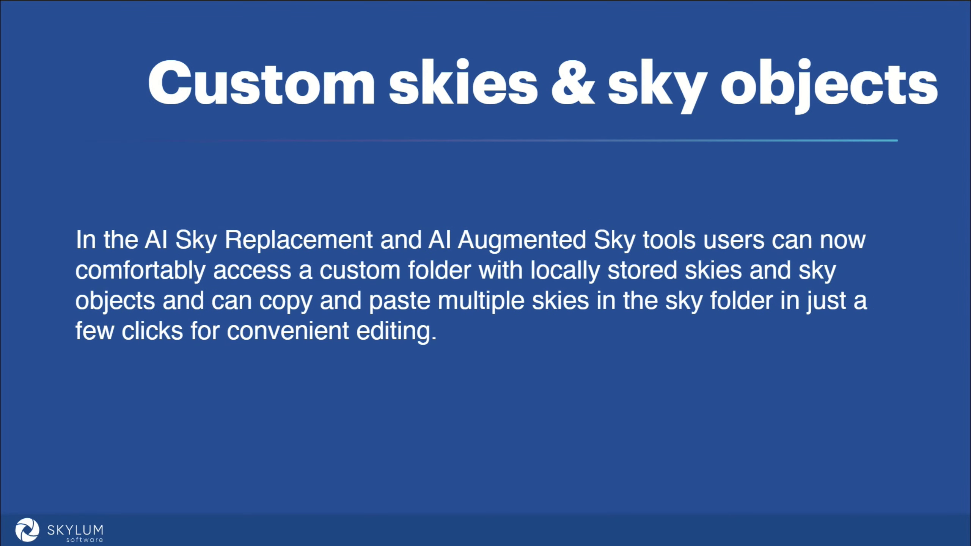
{"action": "key", "text": "Right"}
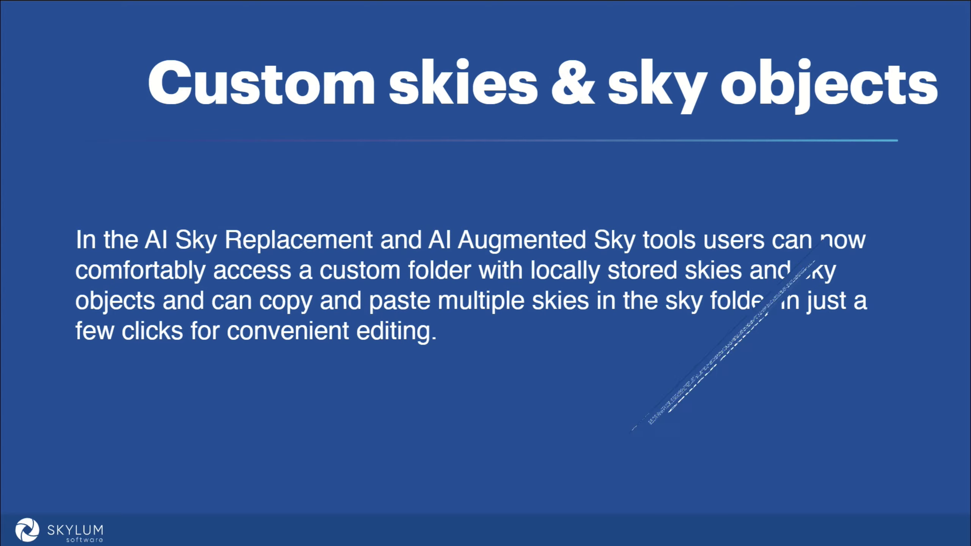